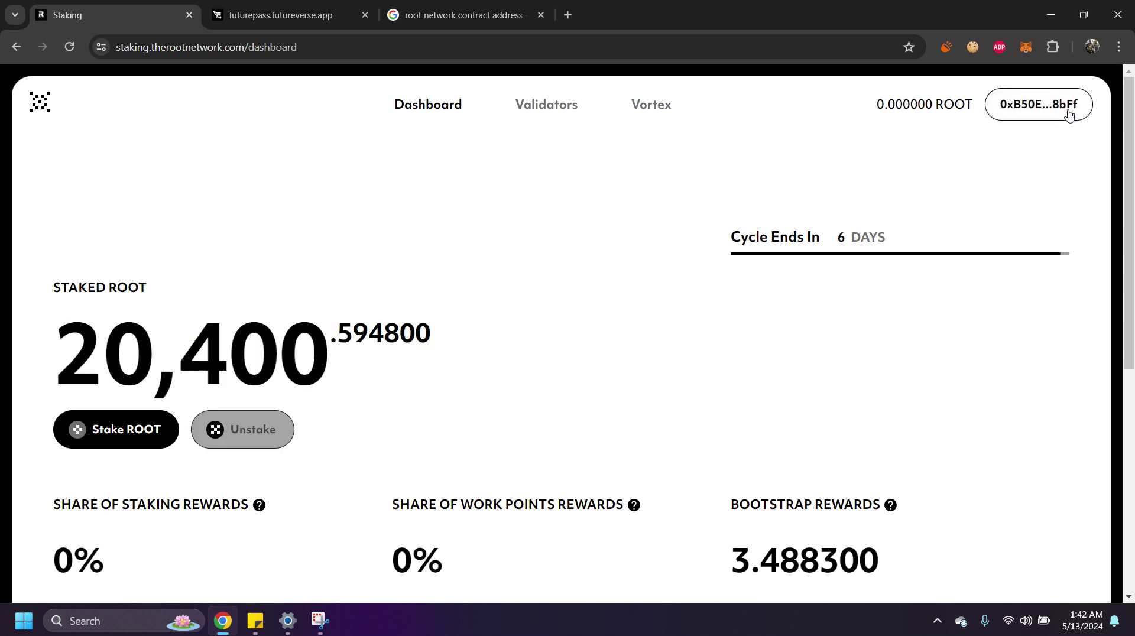
Compare the ROOT balance in the MetaMask wallet with the balance available in the staking dashboard's Stake ROOT form.
left_click(1025, 47)
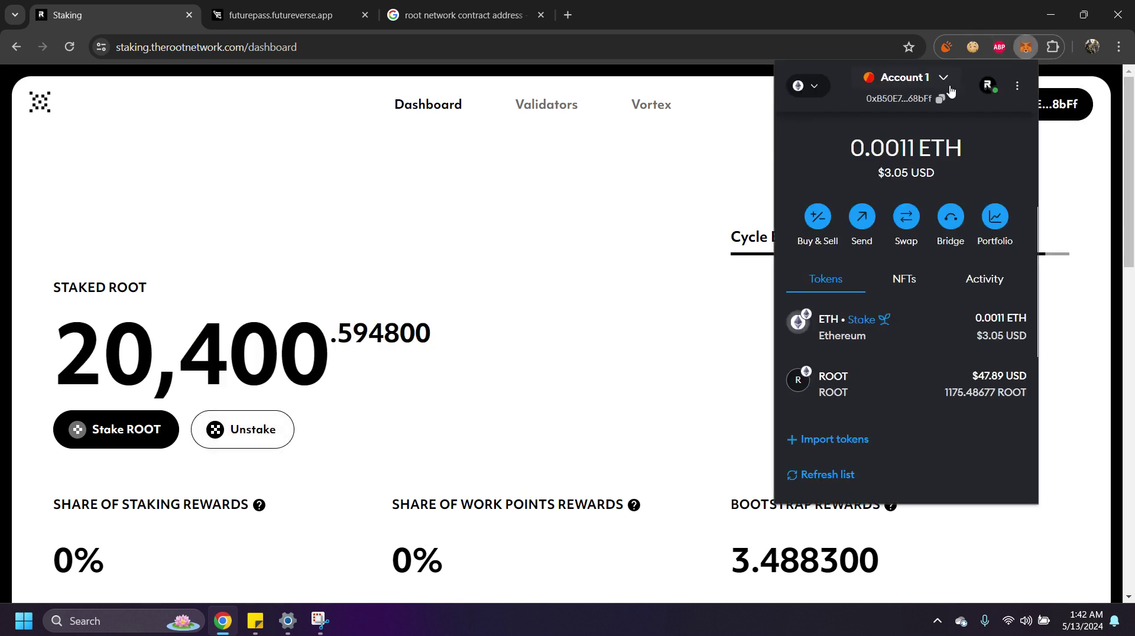
left_click(1067, 122)
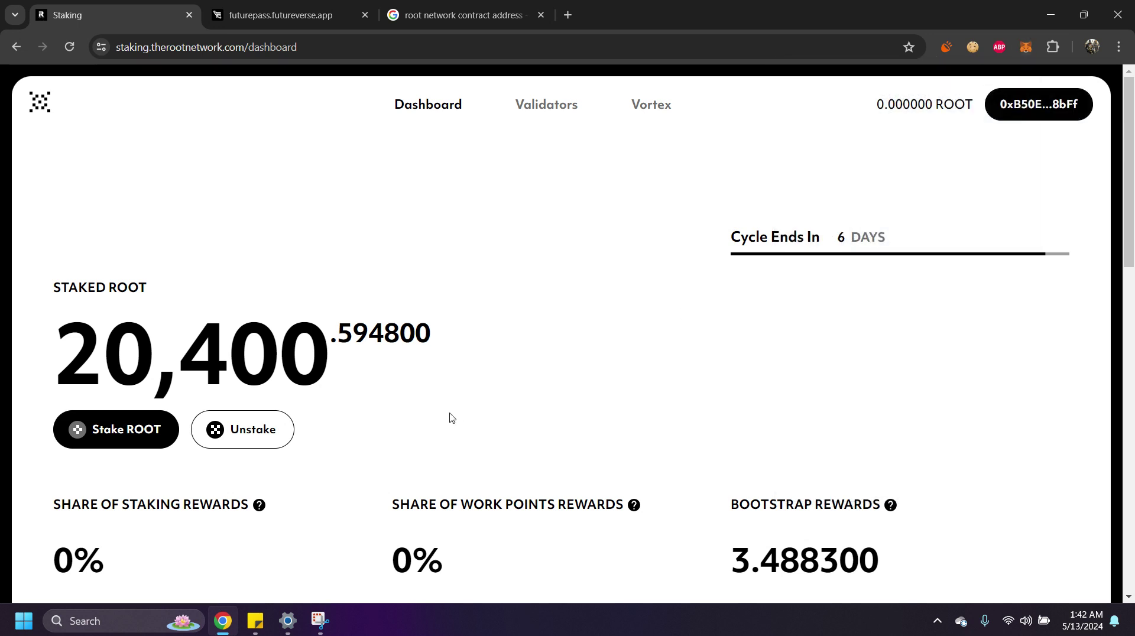
left_click(127, 440)
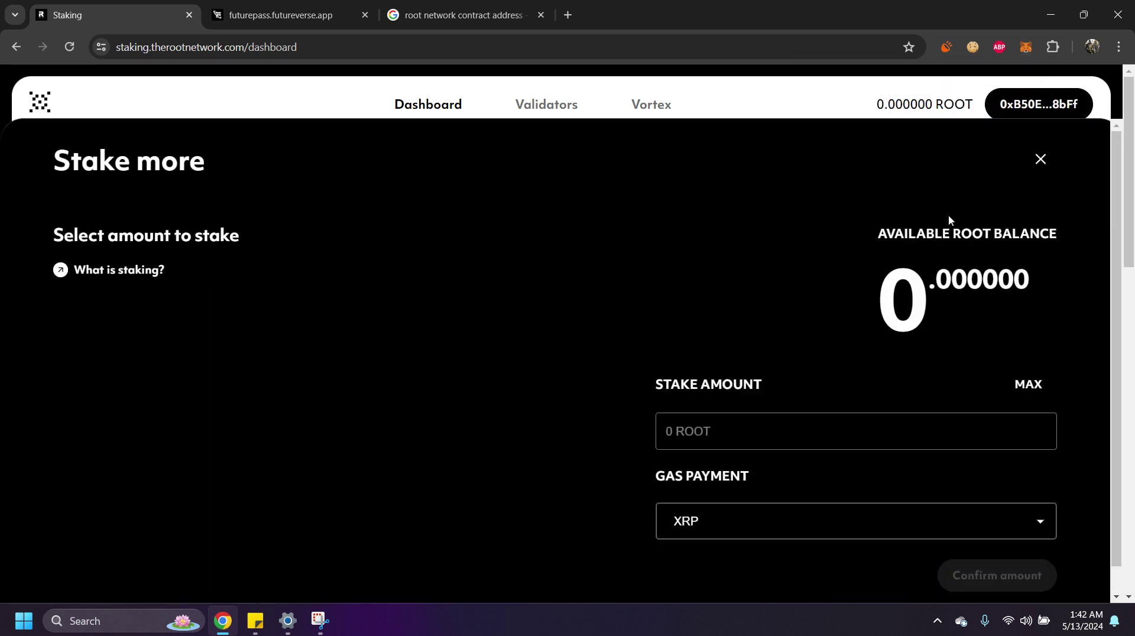
left_click_drag(900, 290, 1086, 291)
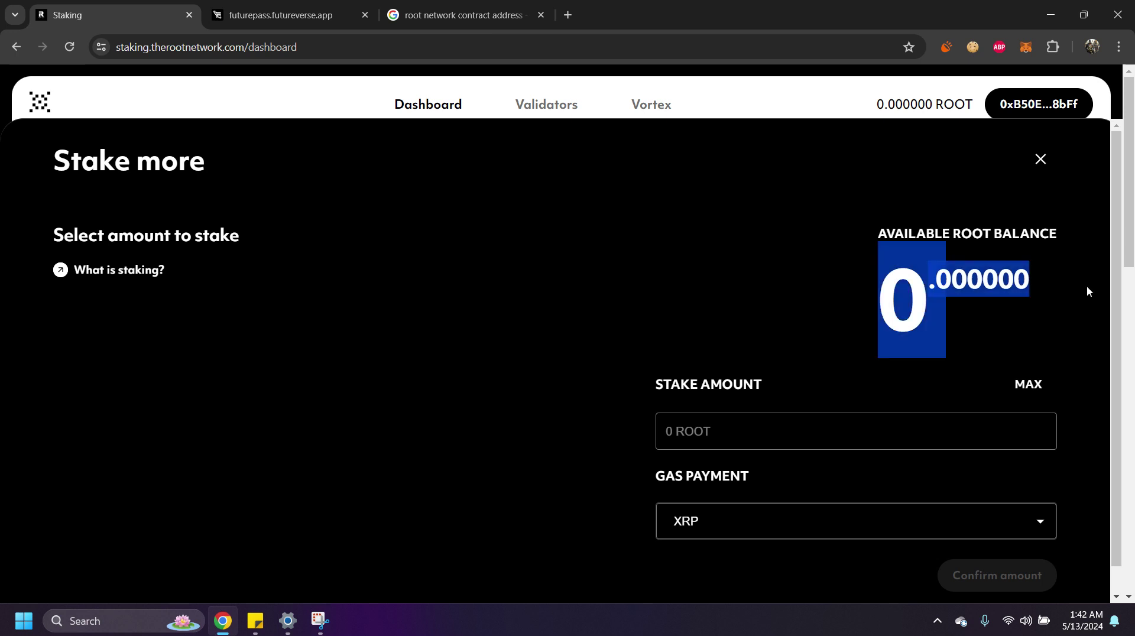
left_click(1086, 290)
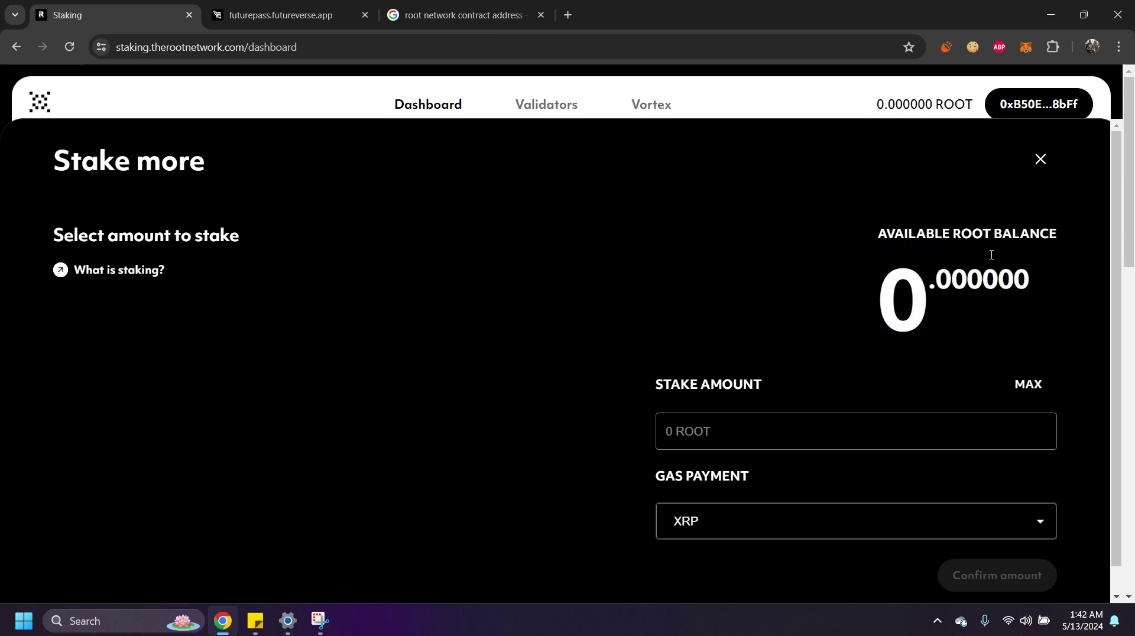
left_click(1025, 47)
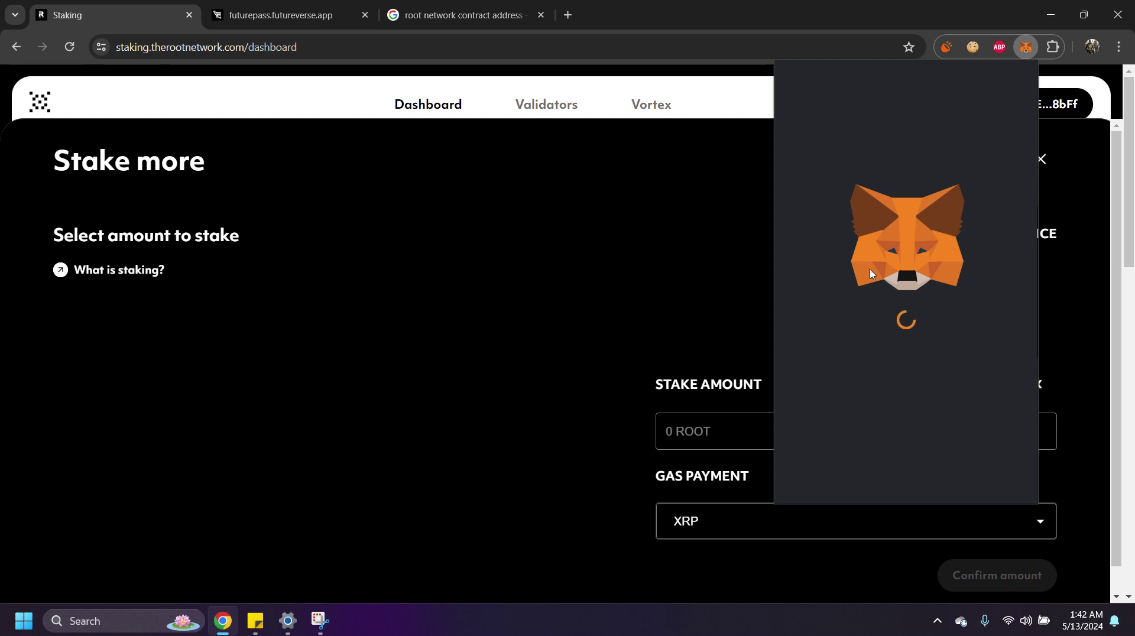
left_click(648, 306)
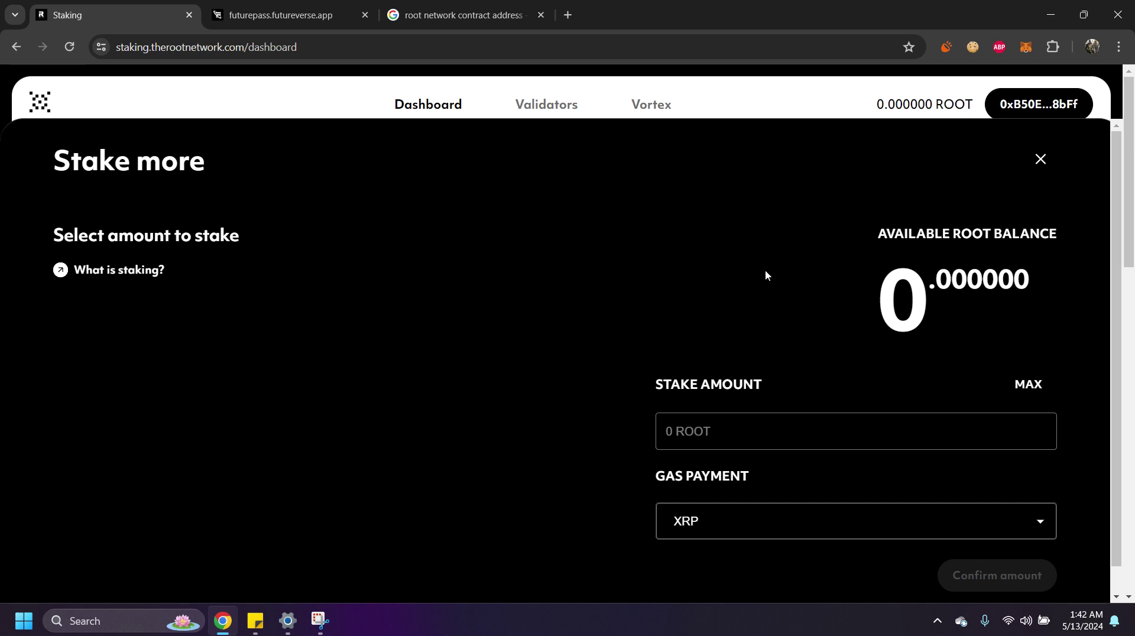
Sign in to FuturePass with MetaMask, connecting Account 1 and accepting the sign-in request.
left_click(262, 18)
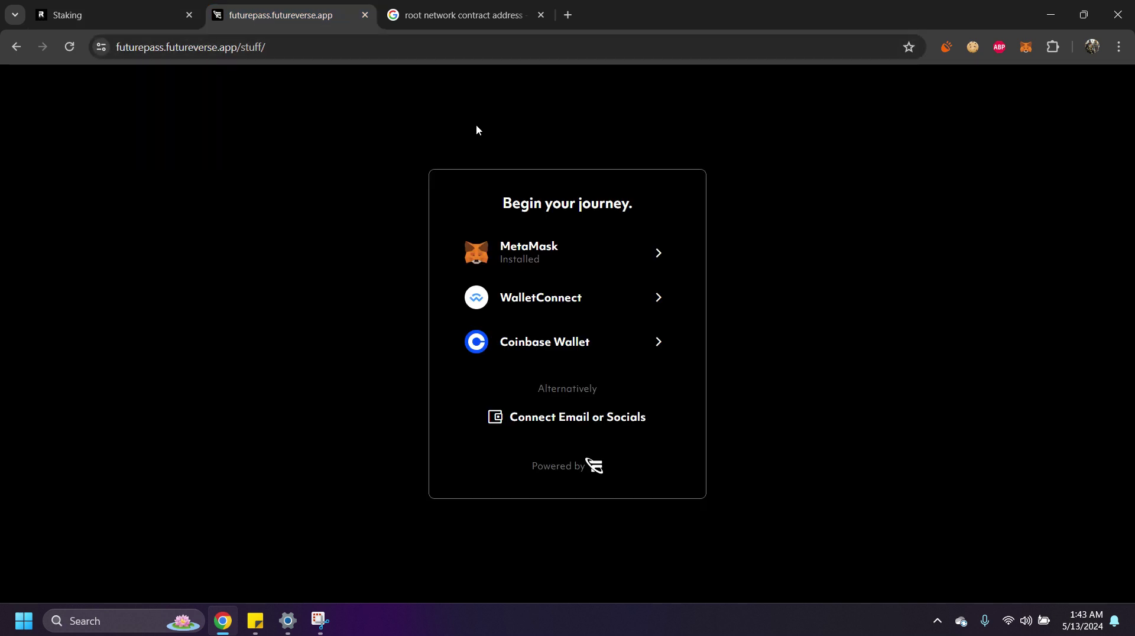
left_click(577, 253)
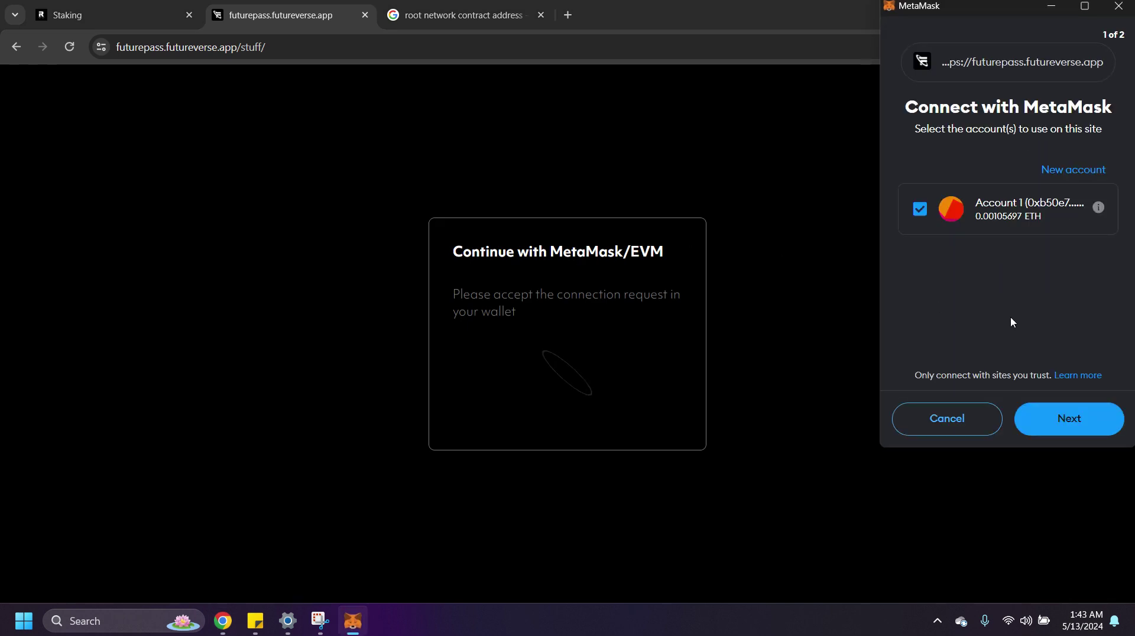
left_click(1089, 423)
left_click(1090, 421)
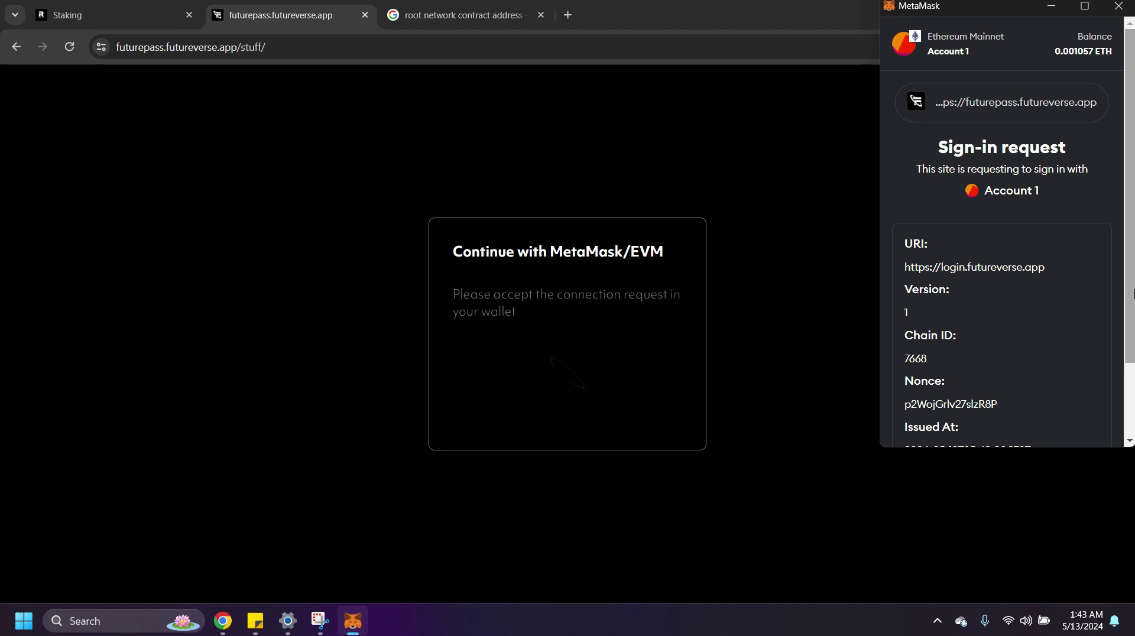
scroll(1089, 424, "down", 3)
left_click(1046, 420)
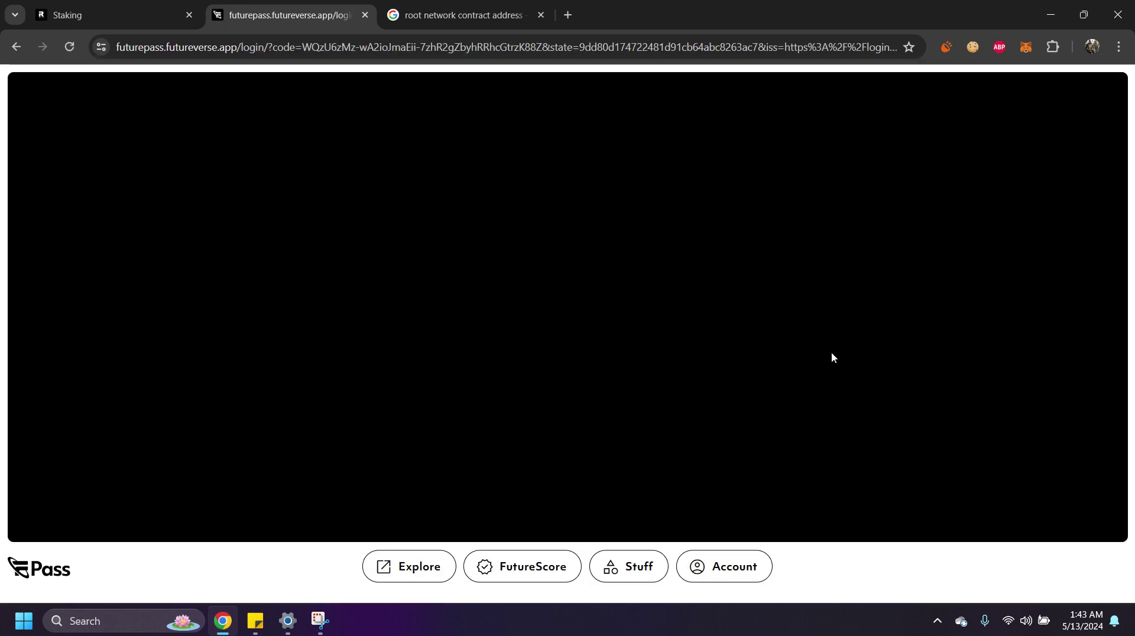
Review the token holdings under Stuff in FuturePass, checking the amount of ROOT held on Ethereum.
left_click(638, 564)
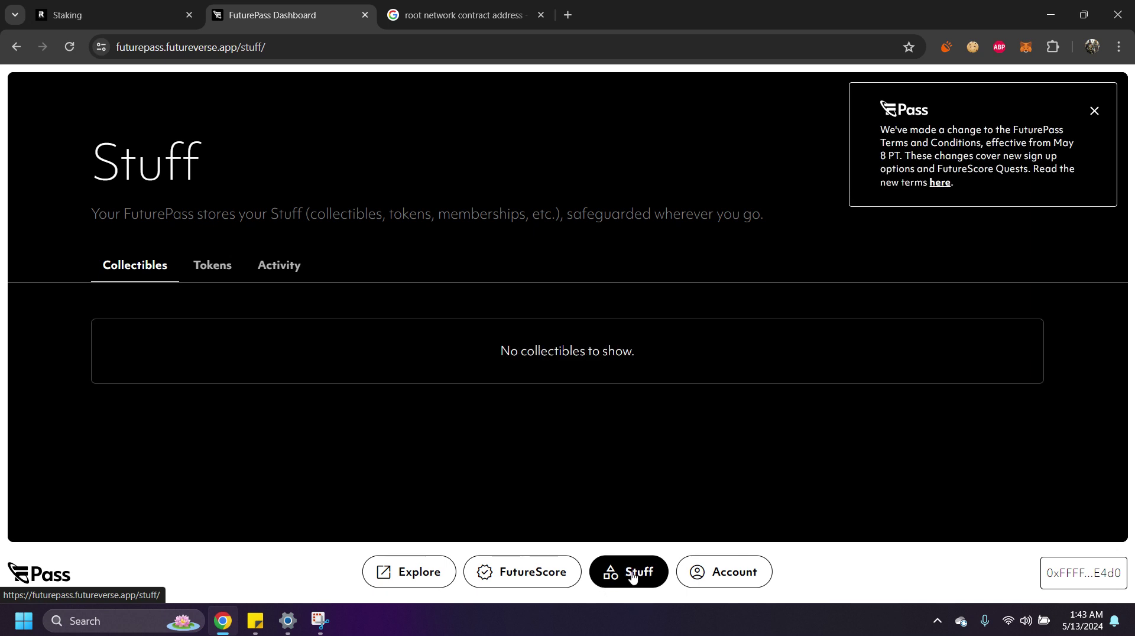
left_click(217, 267)
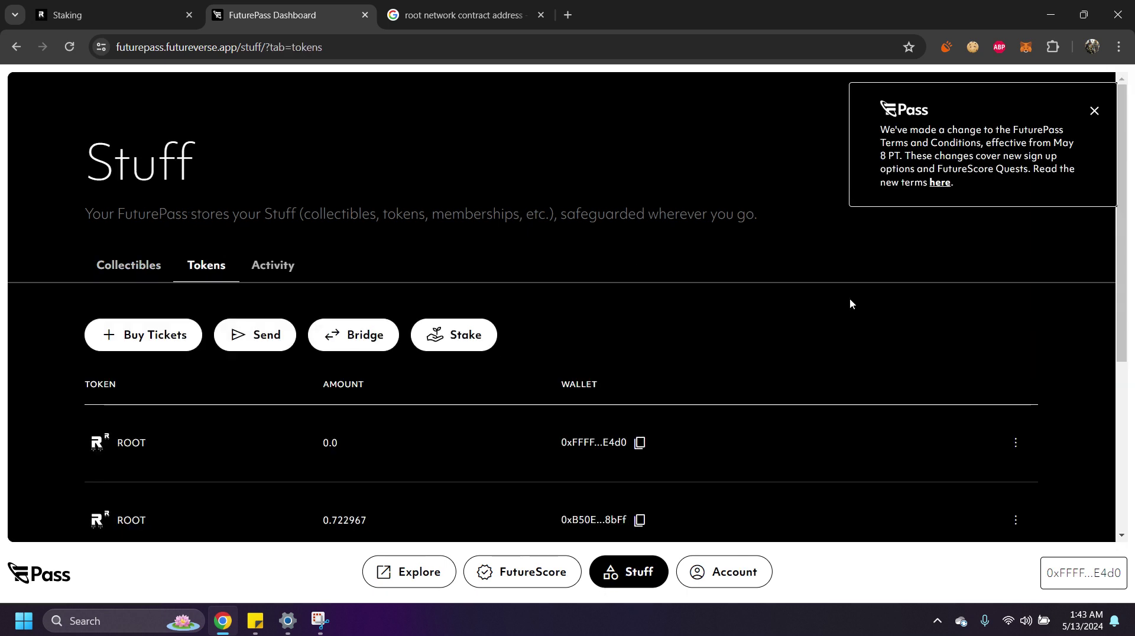
left_click_drag(1123, 272, 1107, 413)
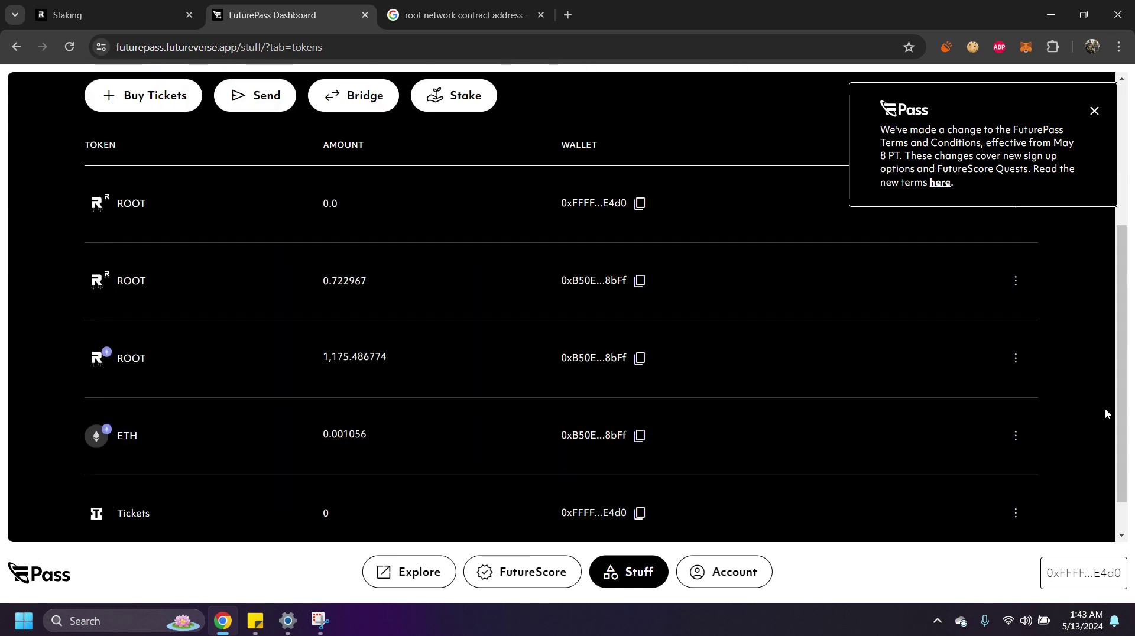
left_click_drag(435, 362, 306, 362)
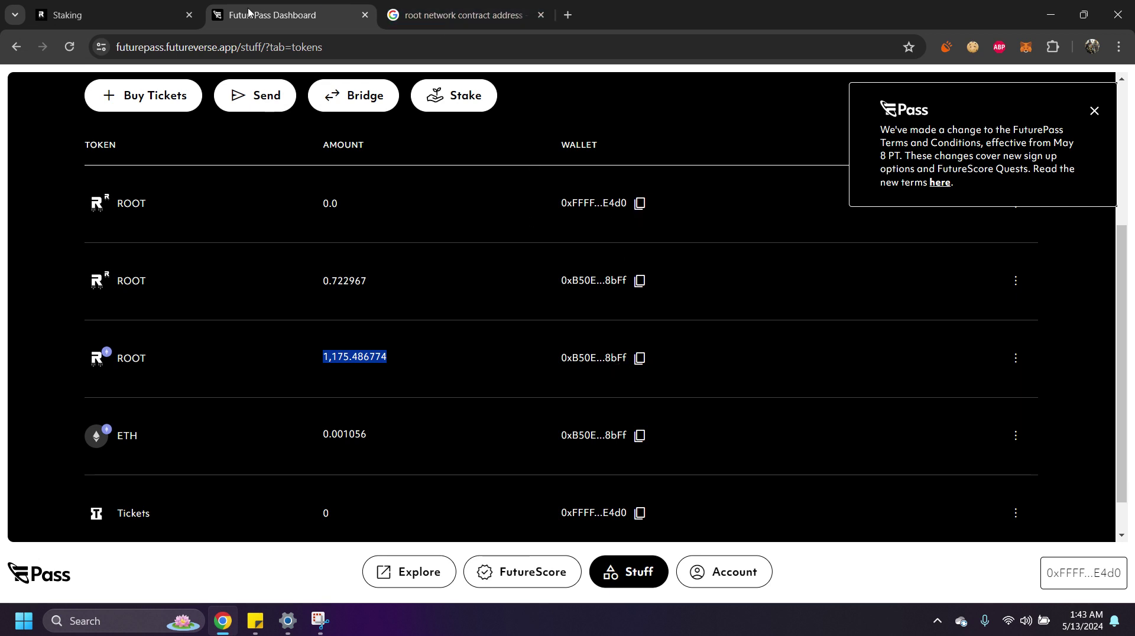
Switch to the staking dashboard and check the FuturePass address and connected wallet in the account details.
left_click(147, 16)
left_click(1039, 106)
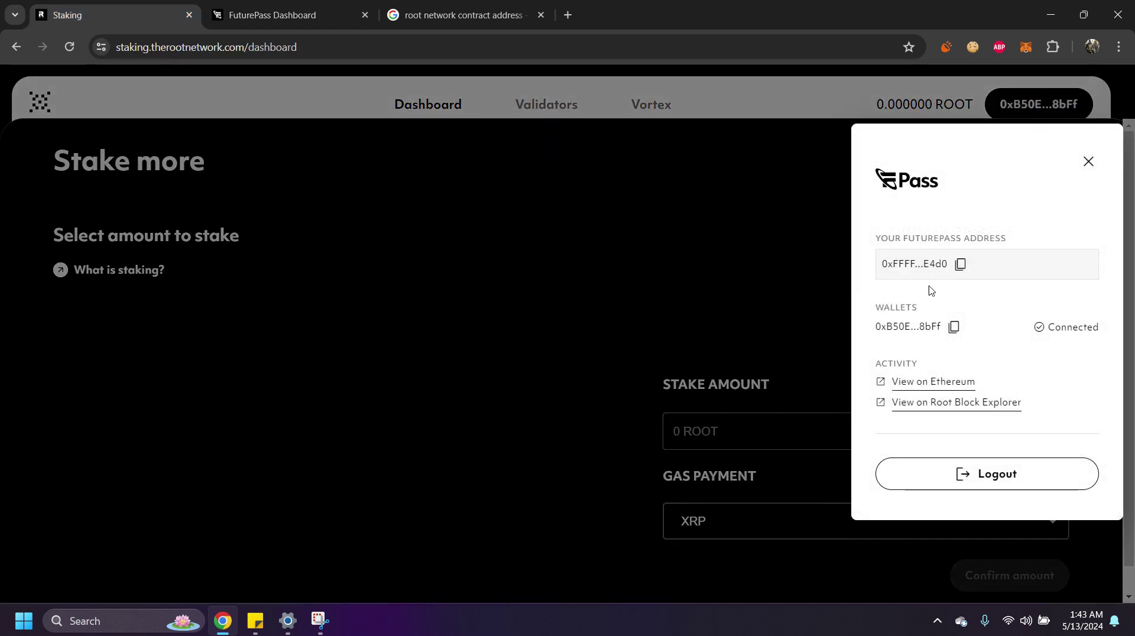
left_click(1093, 163)
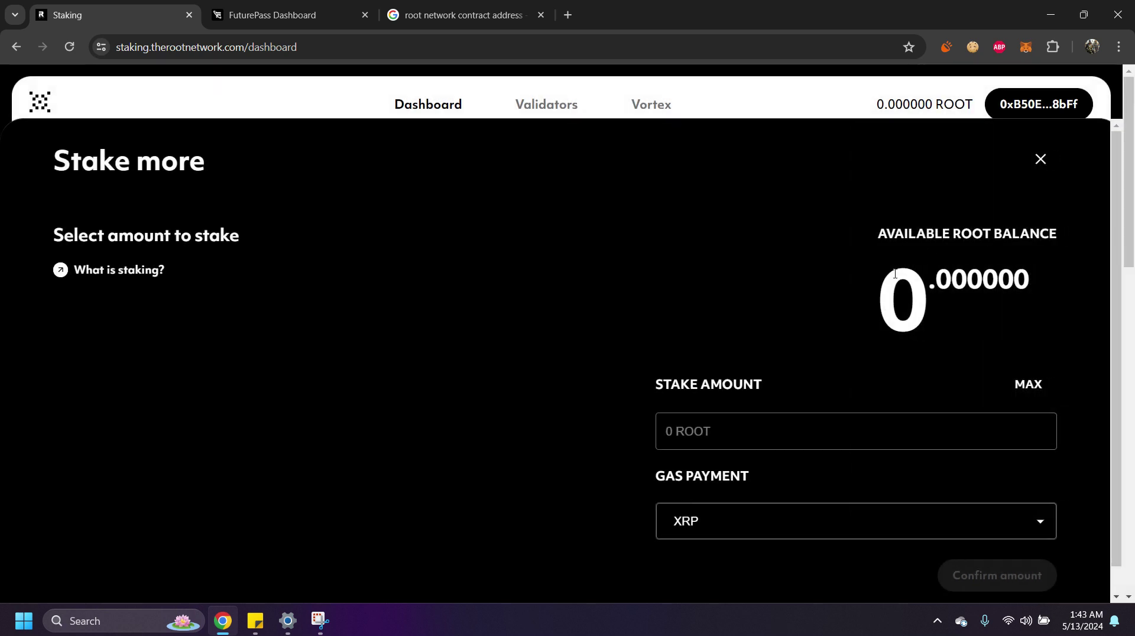
Start a bridge transfer of the Ethereum ROOT token in FuturePass and set the amount to the full balance of 1,175.486774.
left_click(272, 15)
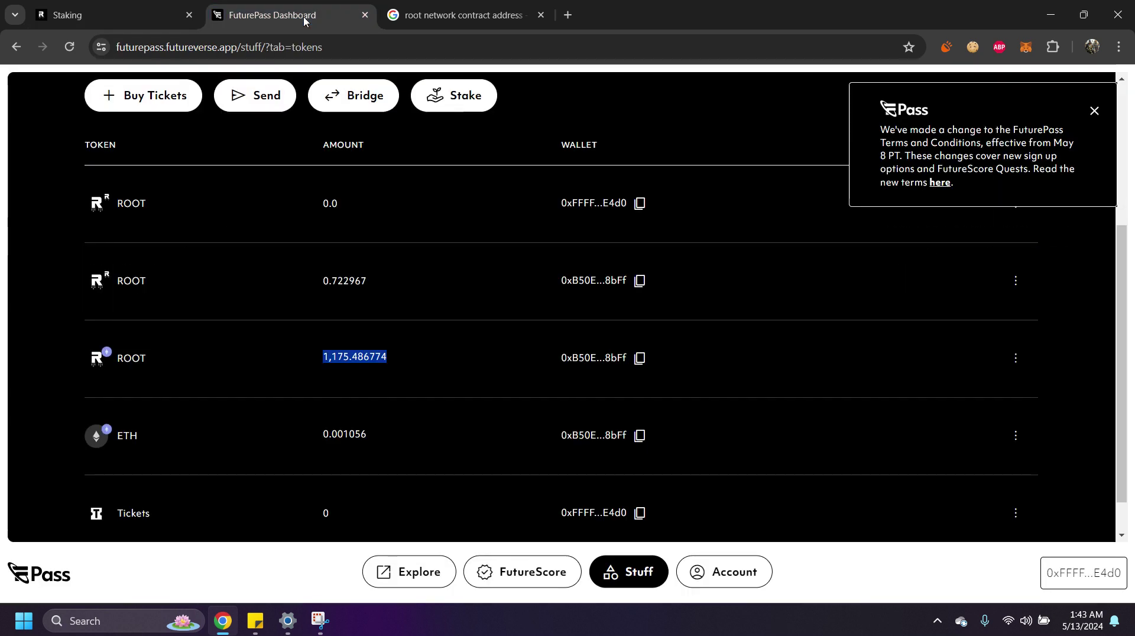
left_click(1017, 367)
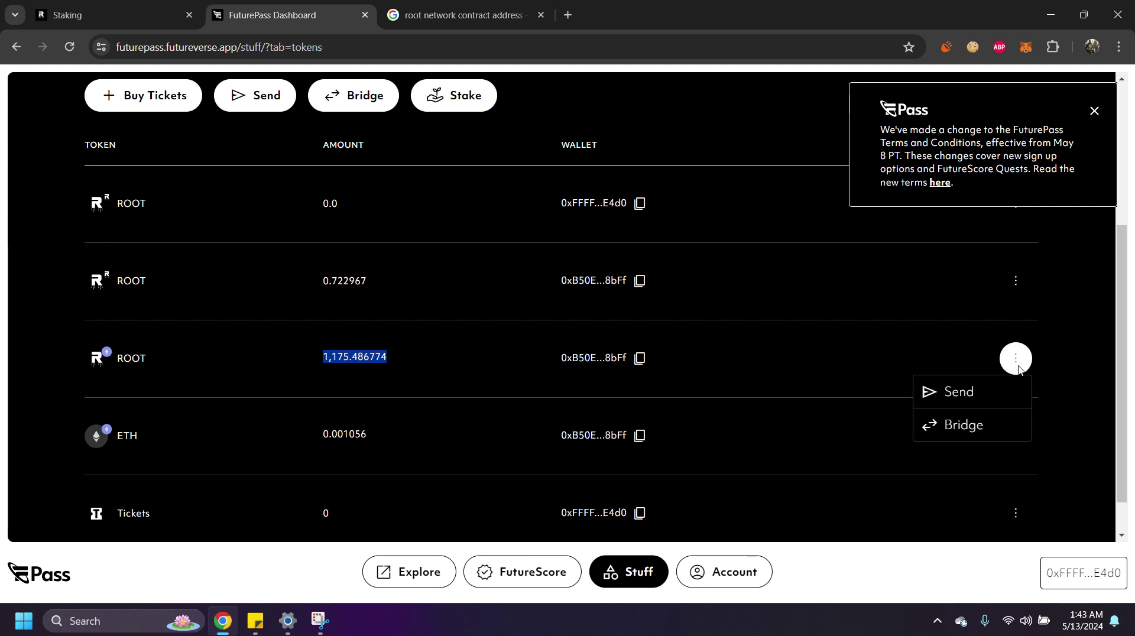
left_click(975, 427)
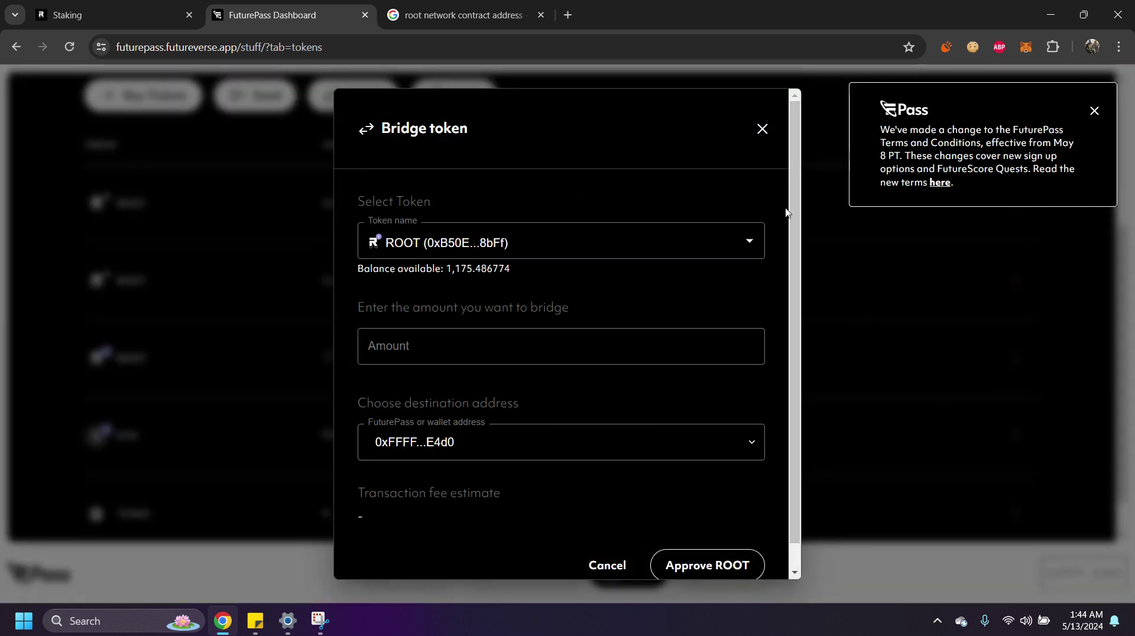
scroll(780, 236, "down", 1)
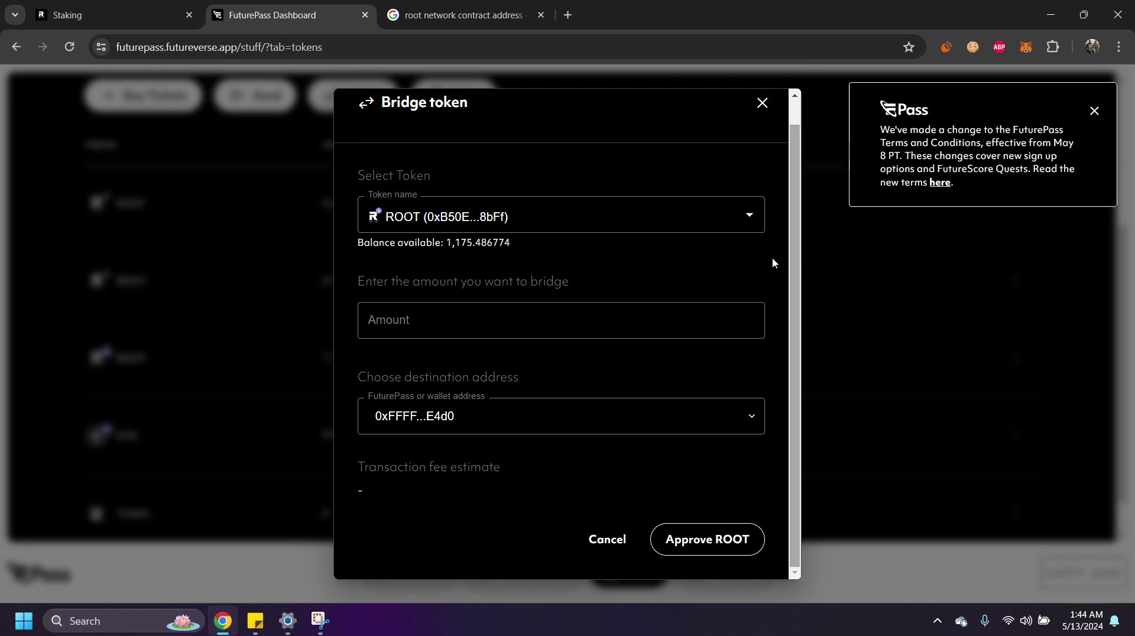
double_click(479, 242)
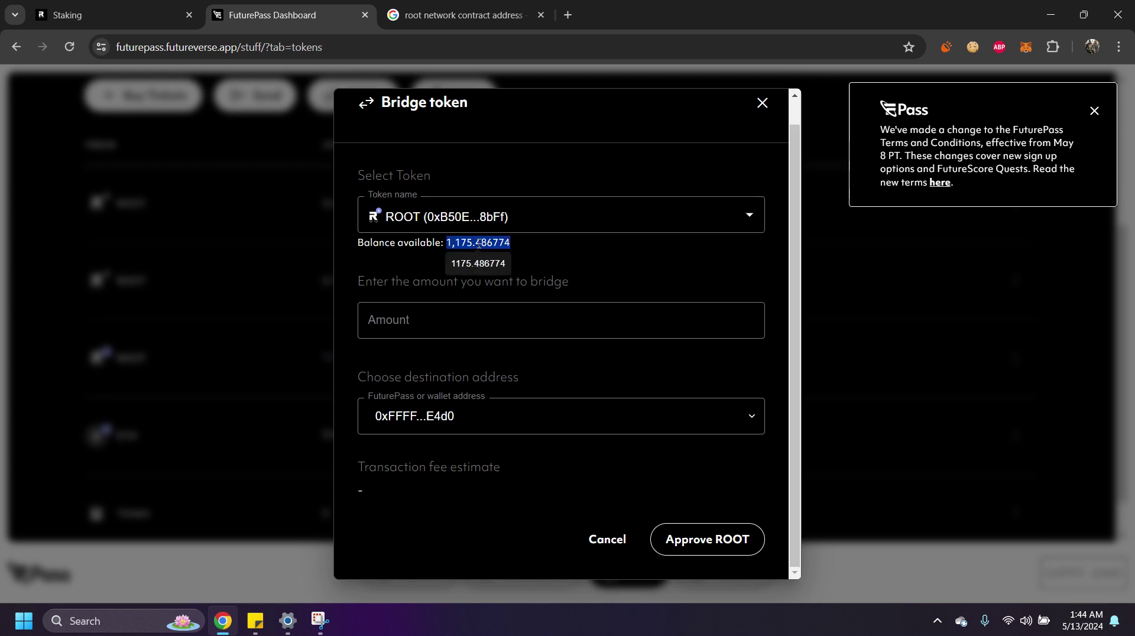
left_click(517, 322)
key("ctrl+v")
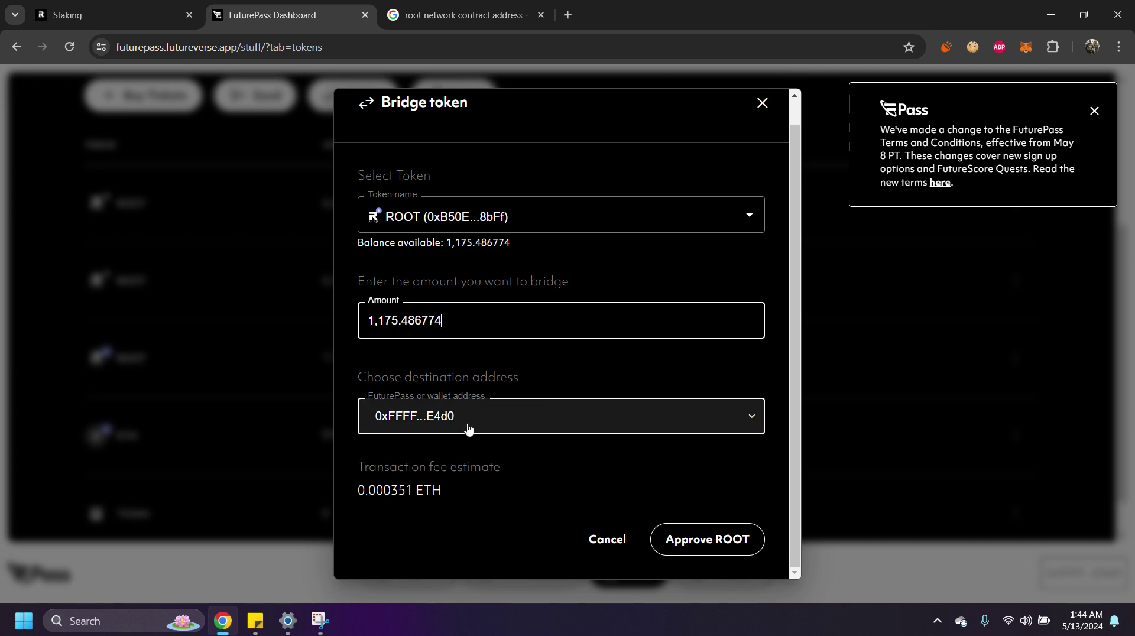
Compare the FuturePass address in the staking dashboard's account details with the destination address options in the bridge form.
left_click(149, 12)
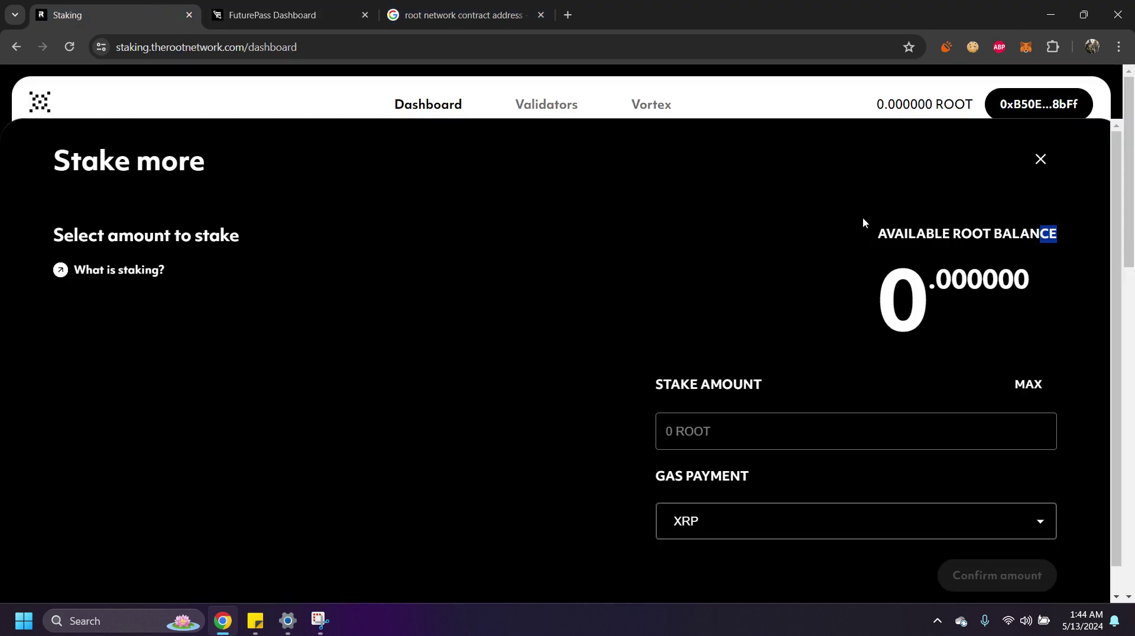
left_click(1039, 104)
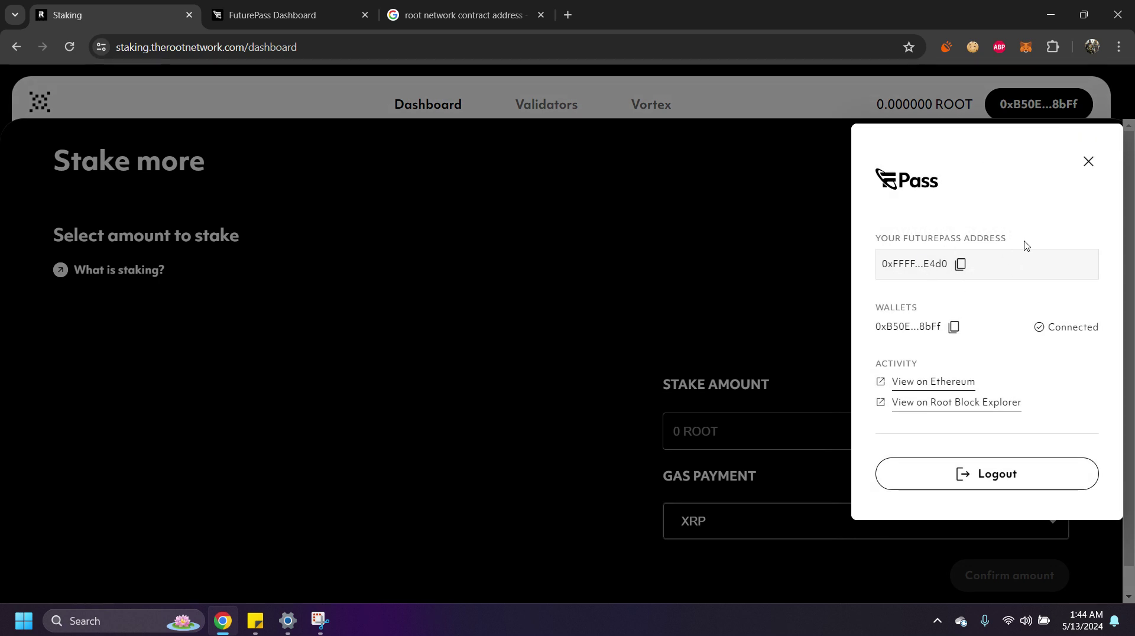
left_click(1088, 162)
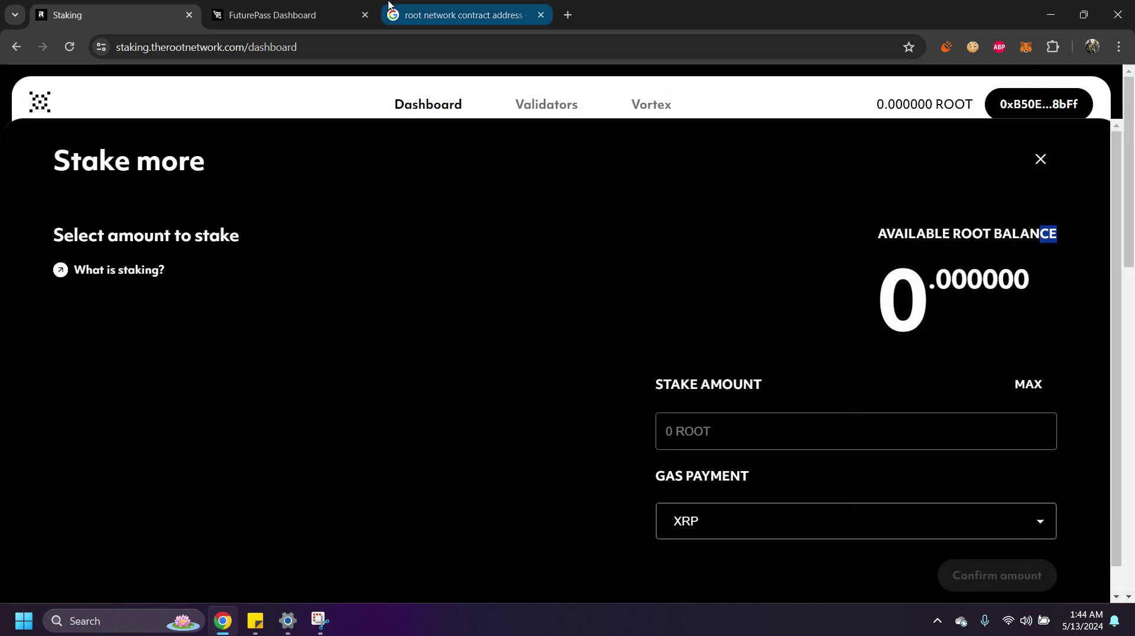
left_click(293, 13)
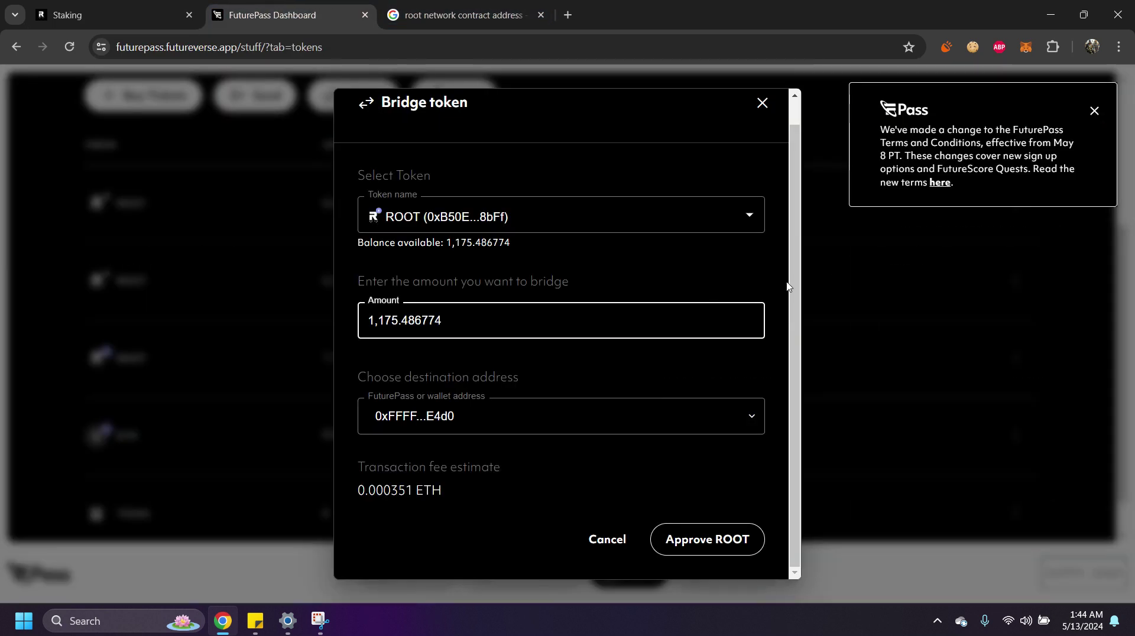
left_click(582, 413)
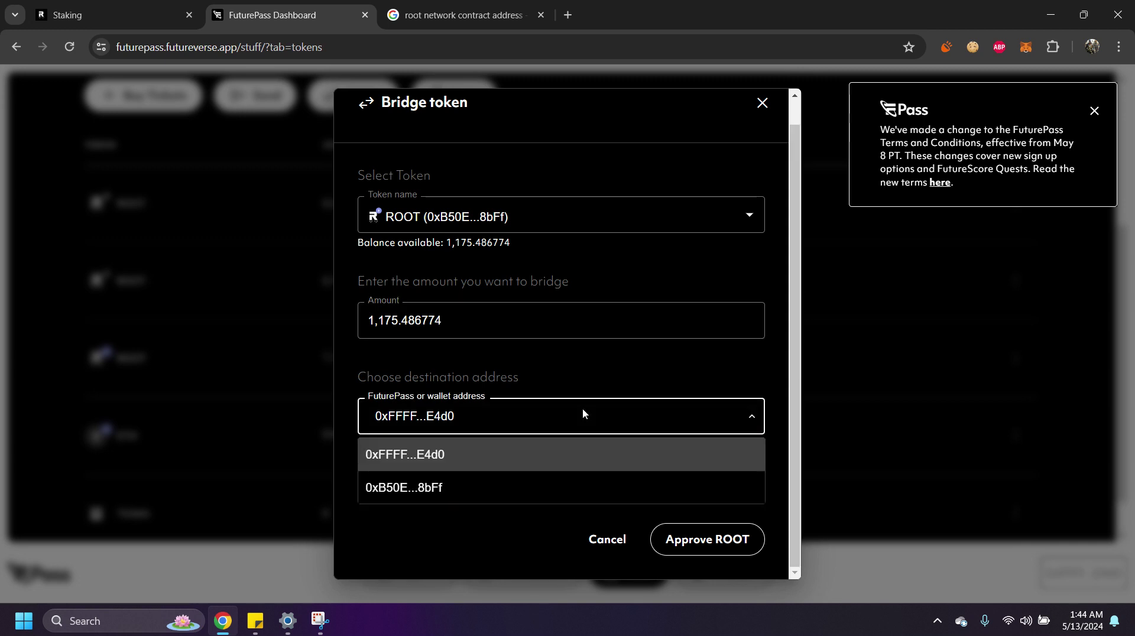
left_click(582, 413)
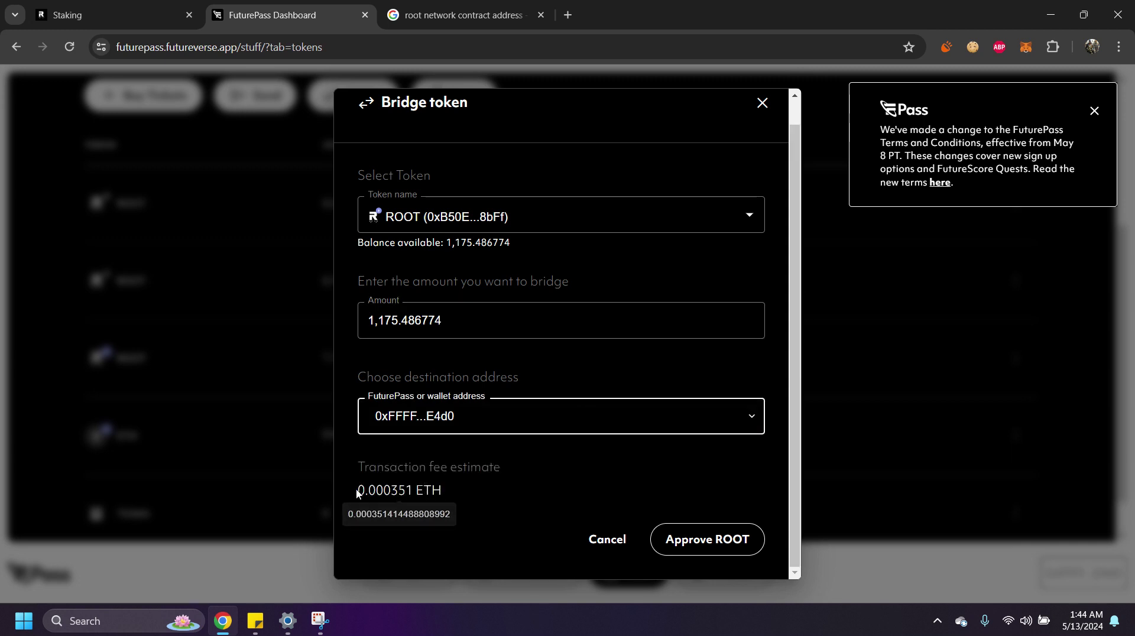
Check the transaction fee estimate and the entered amount in the bridge form.
left_click_drag(501, 467, 445, 499)
left_click(444, 499)
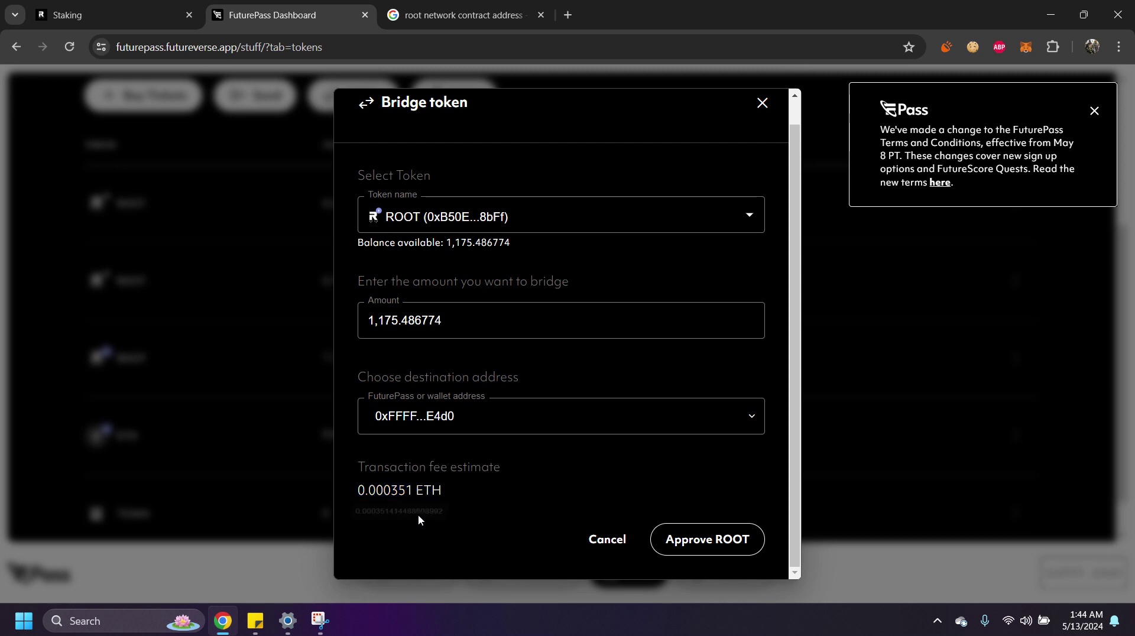
left_click(453, 324)
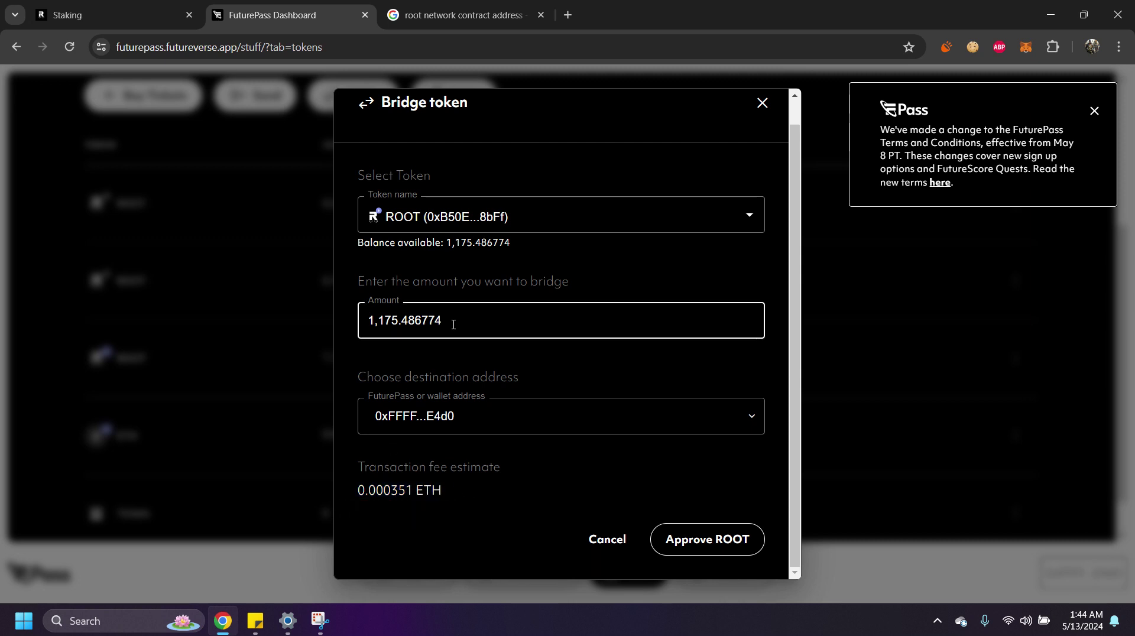
Approve ROOT for bridging with the maximum spending cap of 1175.486774 and authorise the request in MetaMask.
left_click(700, 542)
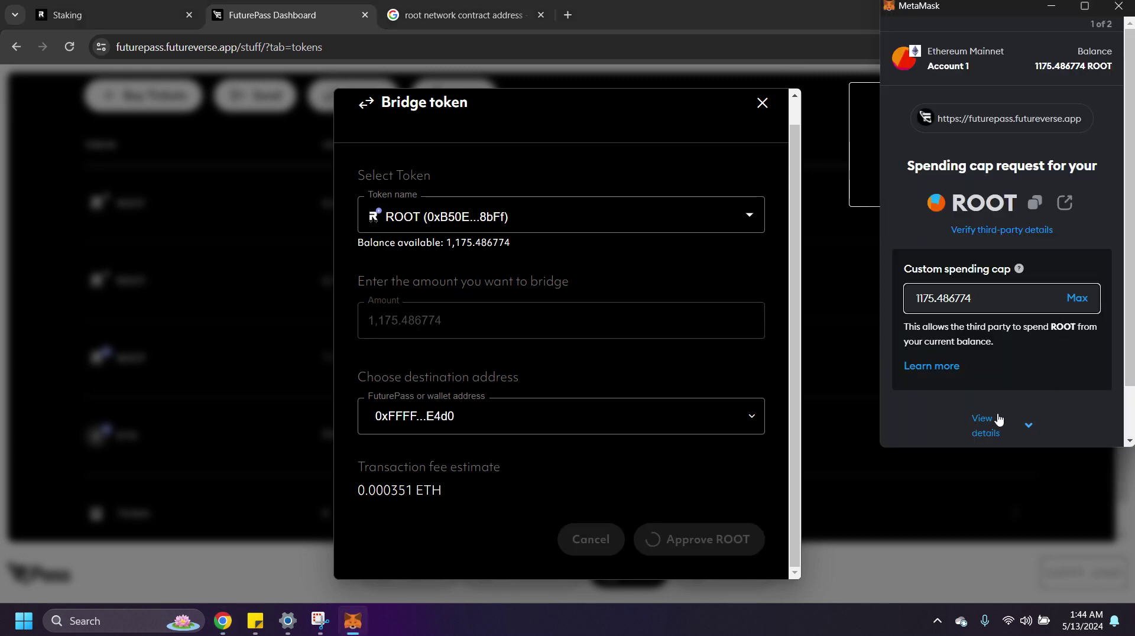
left_click(1070, 297)
scroll(1035, 402, "down", 1)
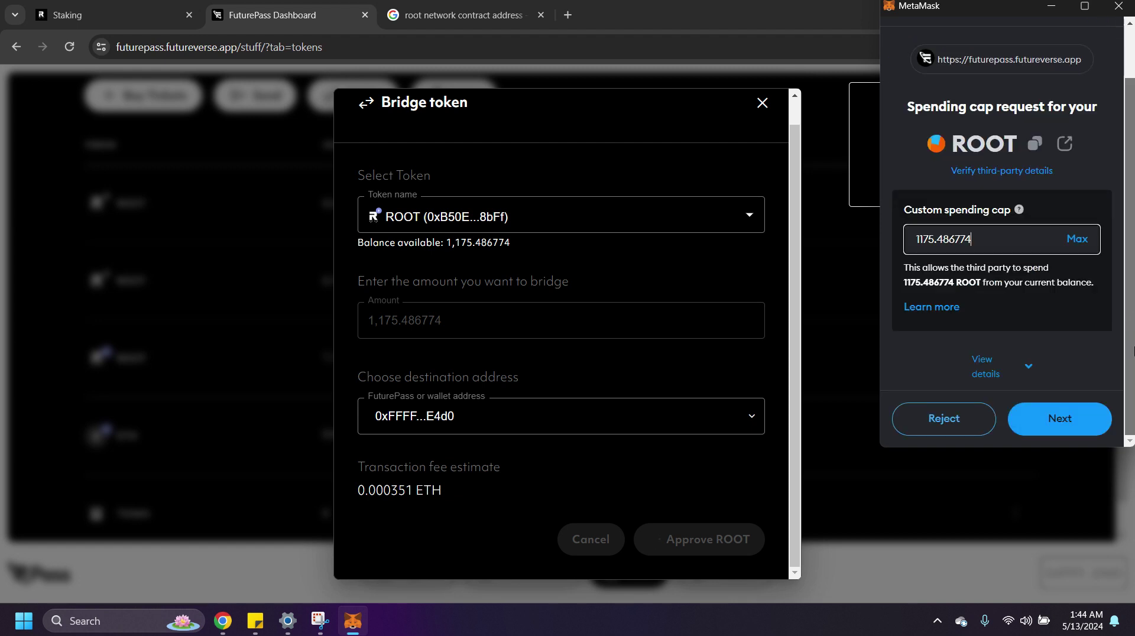
left_click(1041, 425)
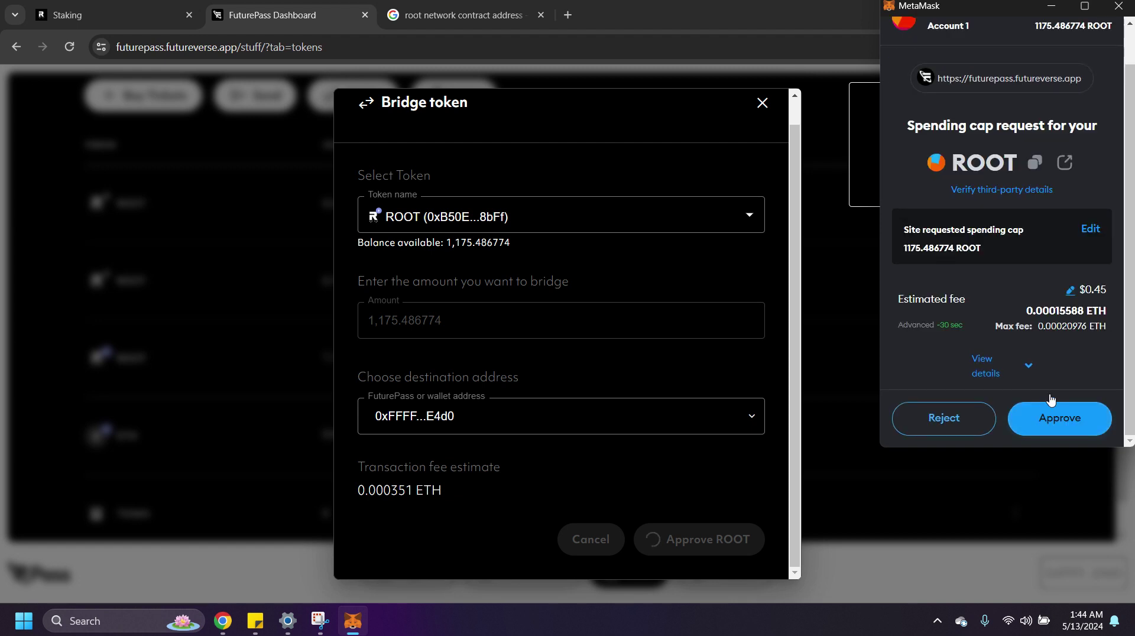
left_click(1073, 431)
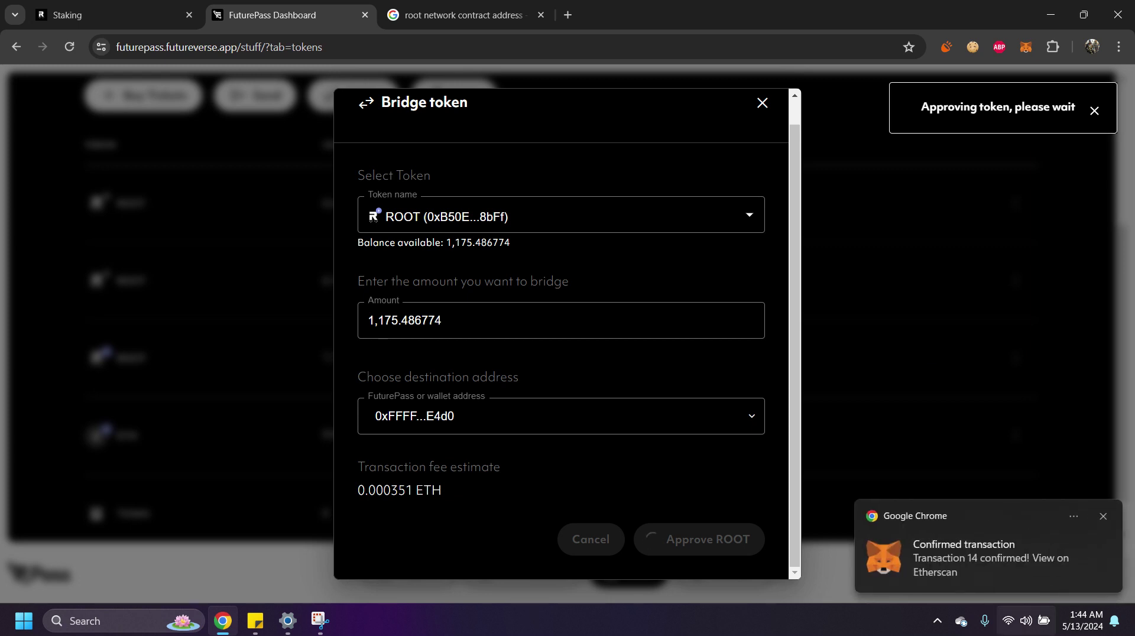
Bridge the 1,175.486774 ROOT to the selected FuturePass address and confirm the deposit transaction in MetaMask.
left_click(1103, 516)
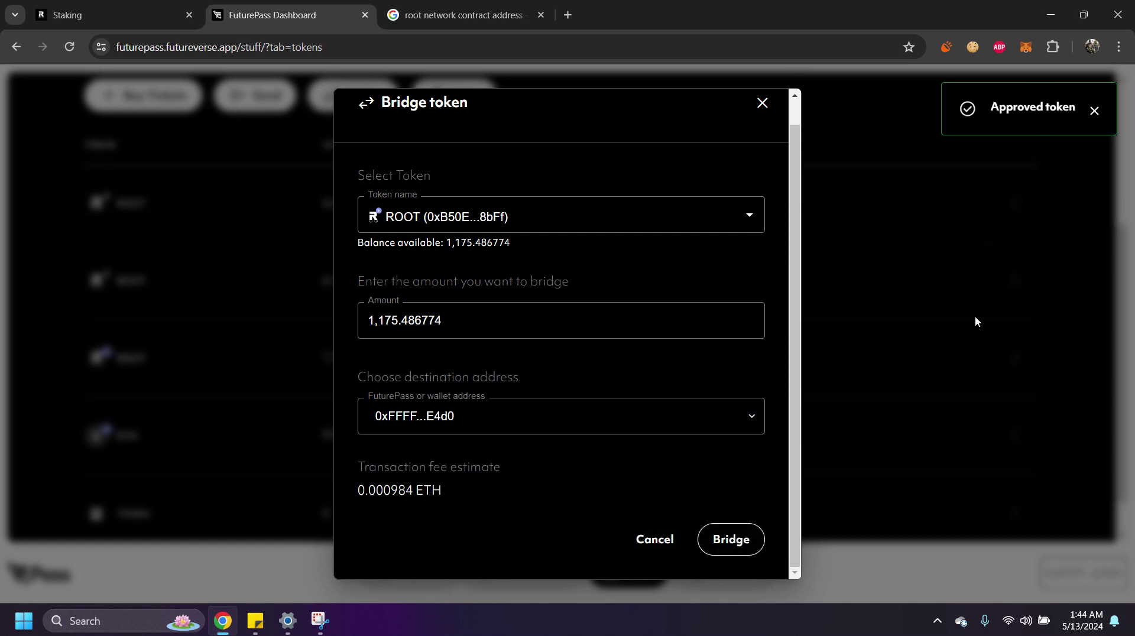
left_click(731, 539)
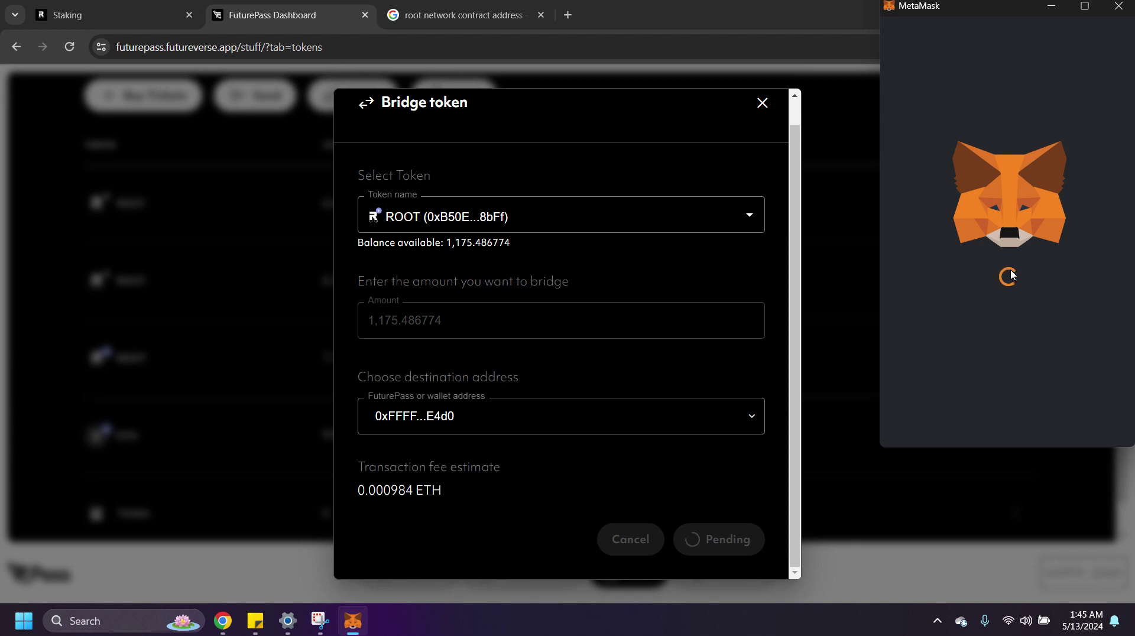
scroll(1087, 343, "down", 2)
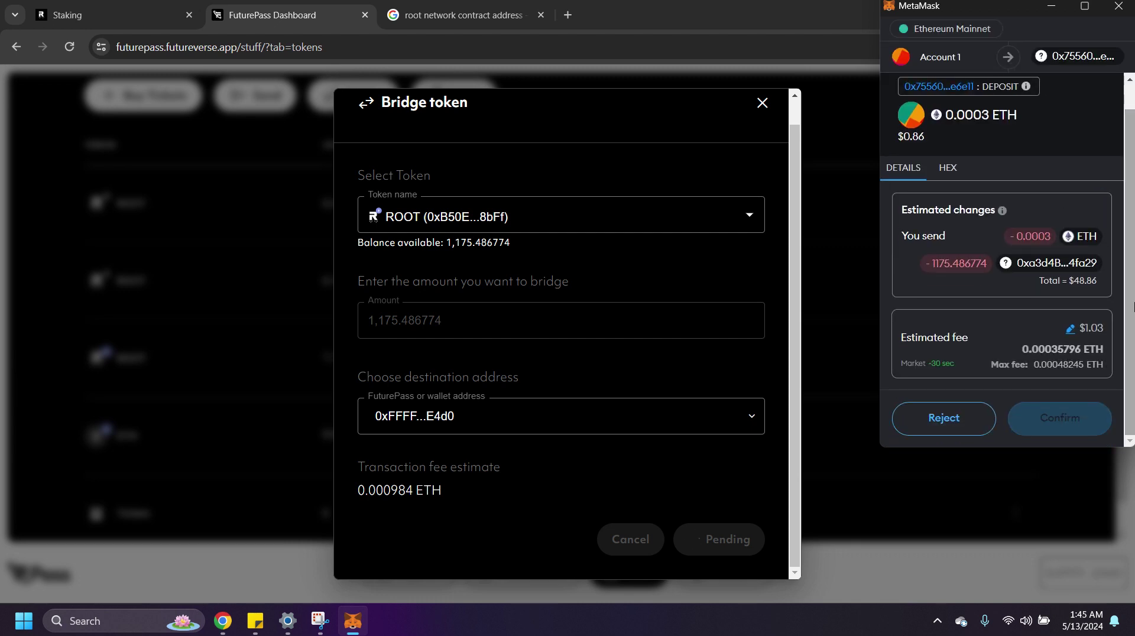
left_click_drag(1085, 332, 1105, 334)
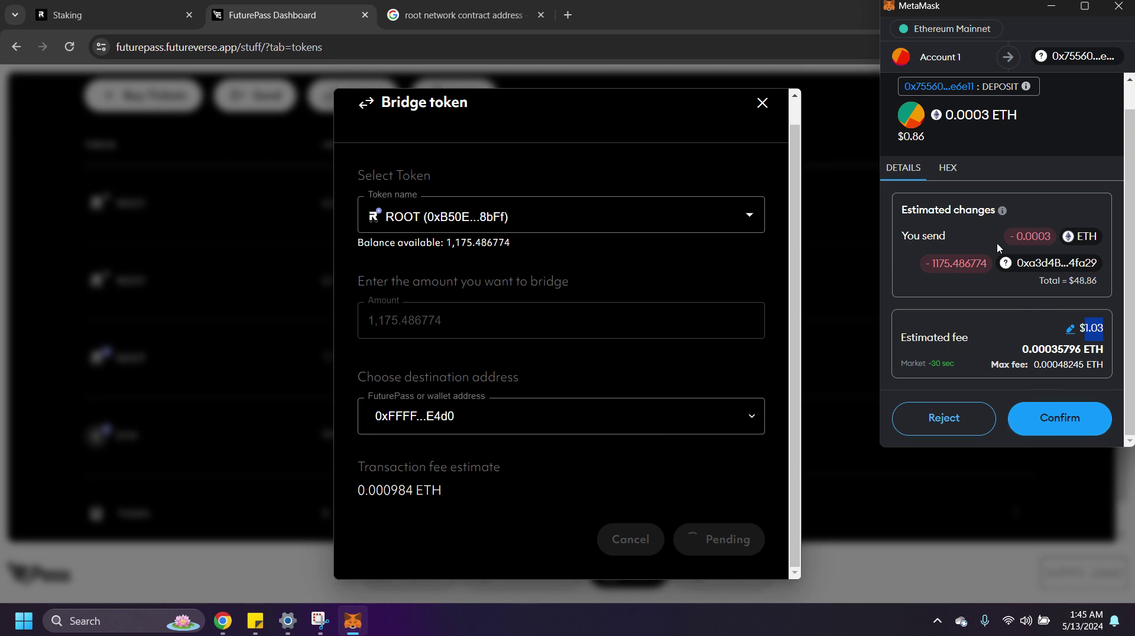
left_click(1047, 420)
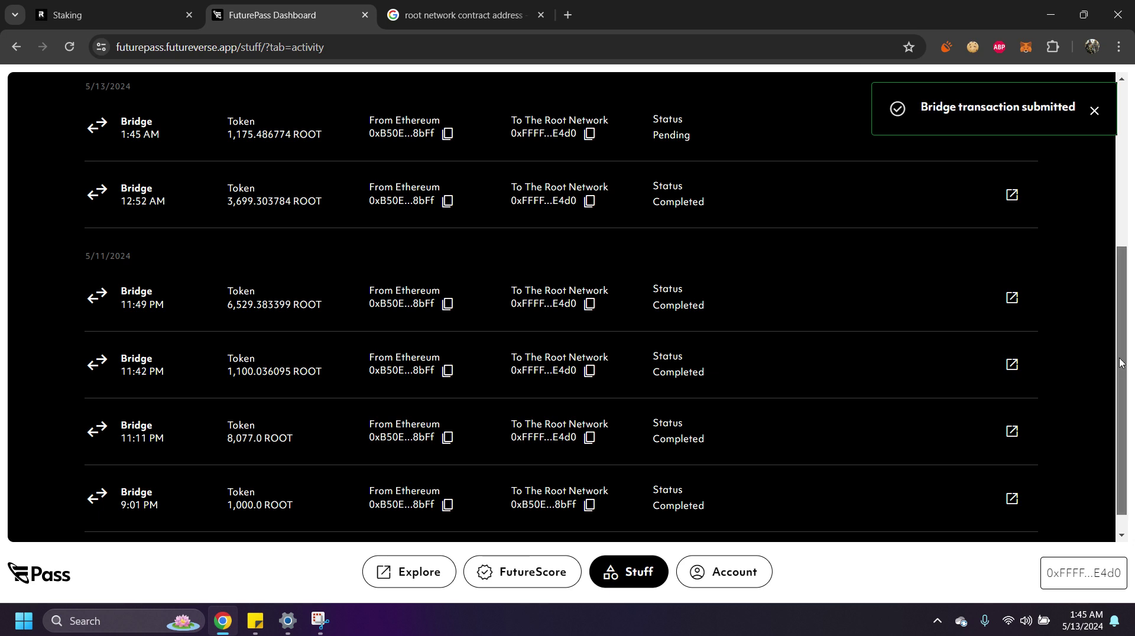
Dismiss the bridge notification, refresh the FuturePass activity page and check the status of the 1,175.486774 ROOT bridge entry.
left_click_drag(1120, 363, 1102, 270)
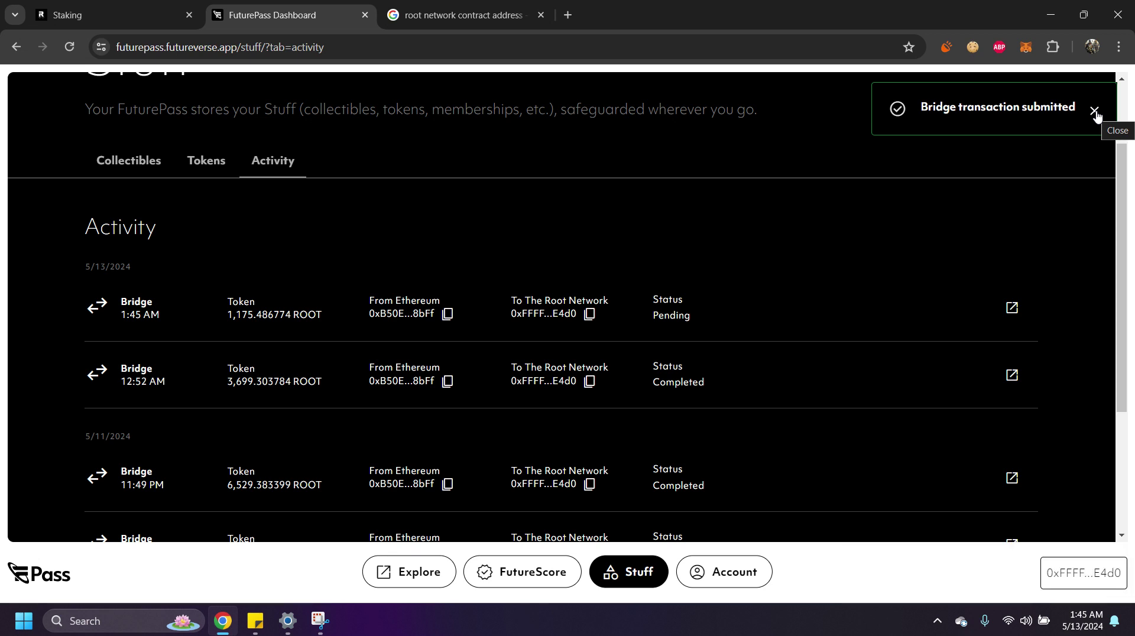
left_click(1094, 111)
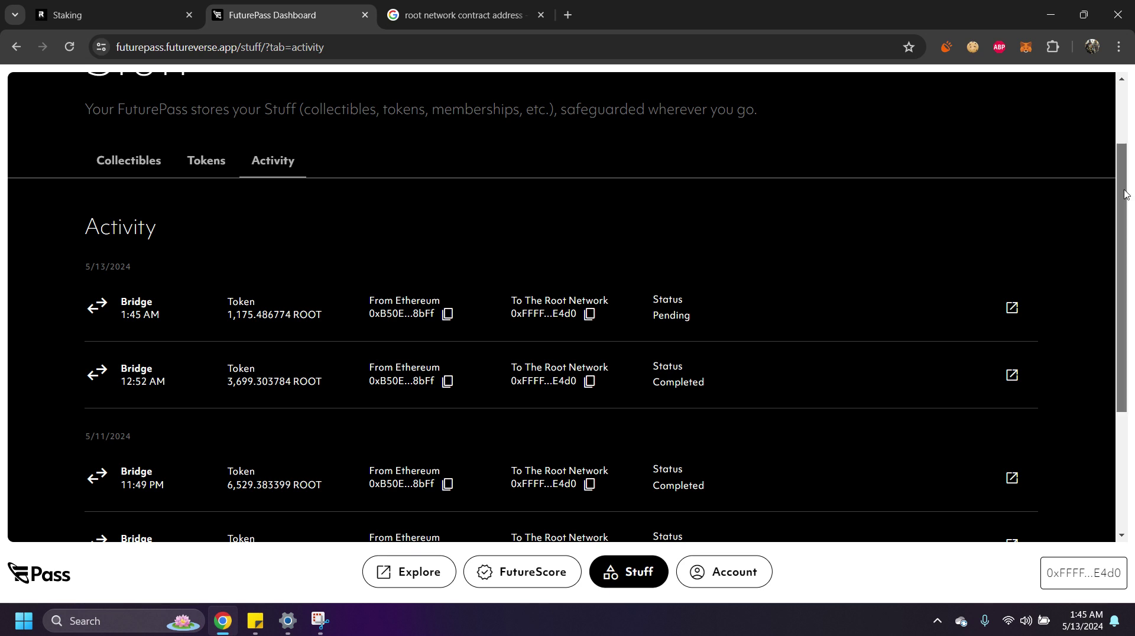
mouse_move(1124, 193)
left_mouse_down()
mouse_move(1123, 159)
mouse_move(1113, 200)
mouse_move(1102, 192)
left_mouse_up()
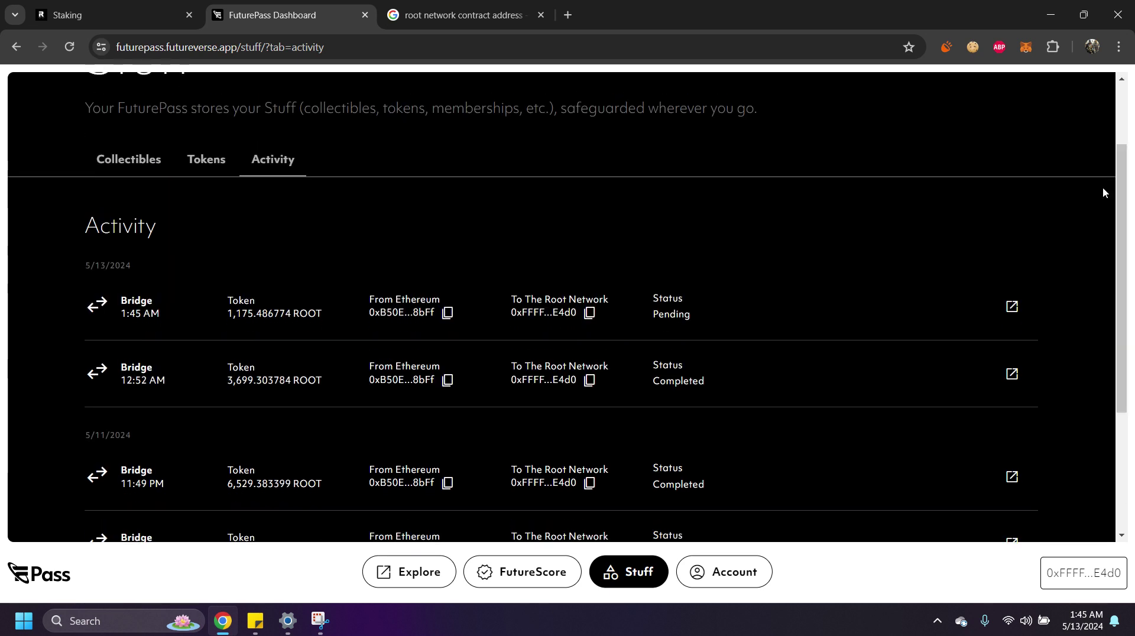
key("F5")
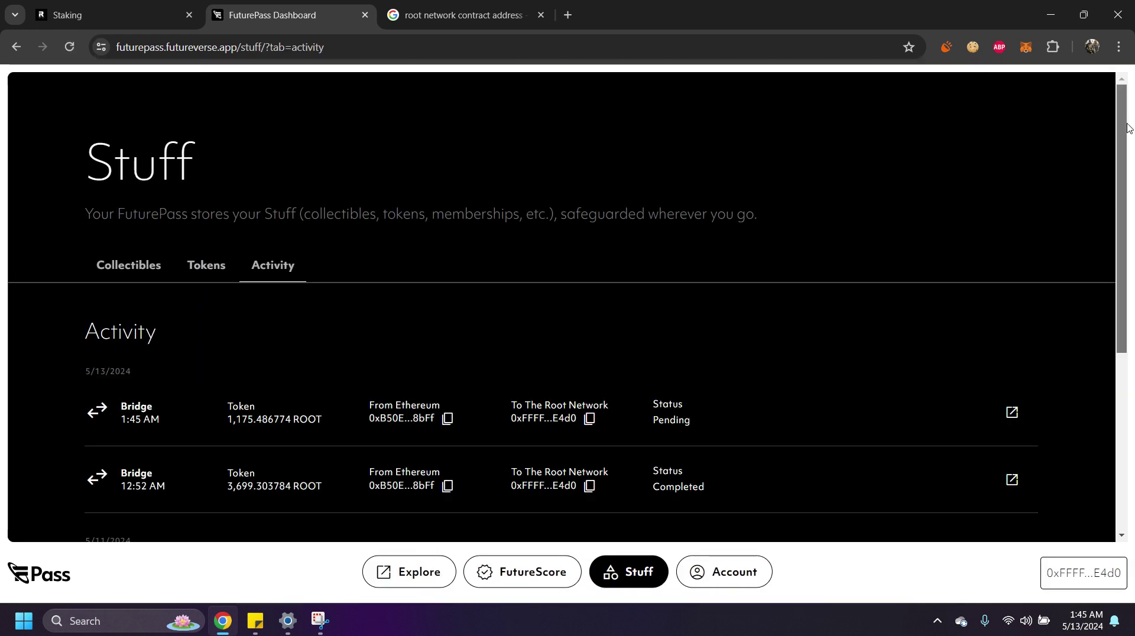
left_click_drag(1132, 117, 1121, 238)
Open the new bridge transaction on Etherscan, check its status and block confirmations, and return to the FuturePass dashboard.
left_click(1012, 208)
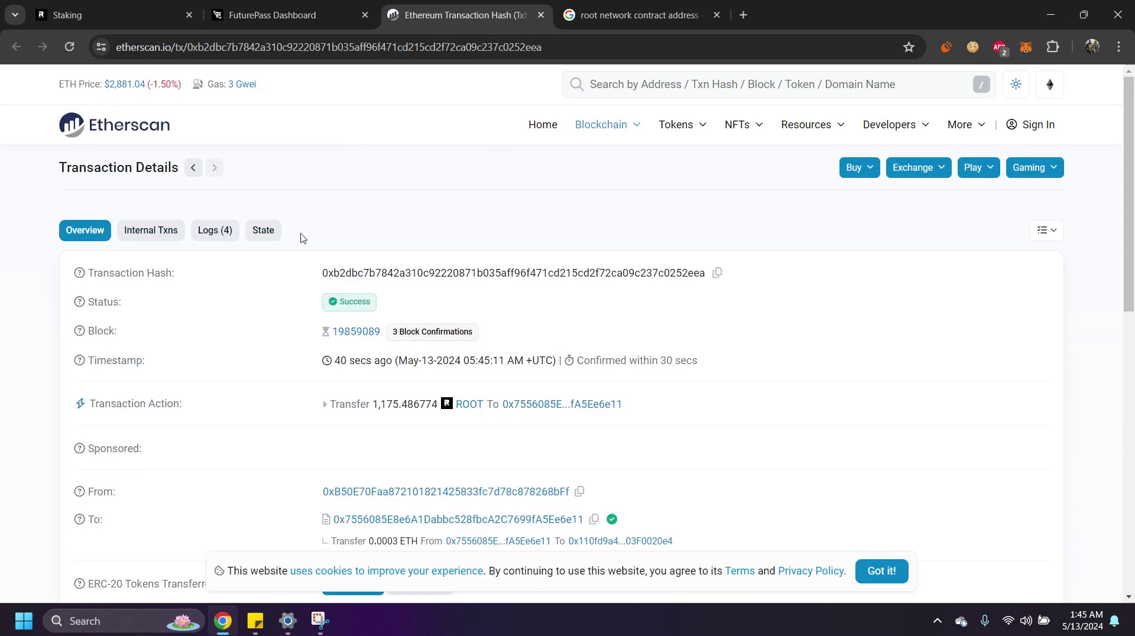
double_click(340, 304)
left_click(433, 316)
left_click(339, 19)
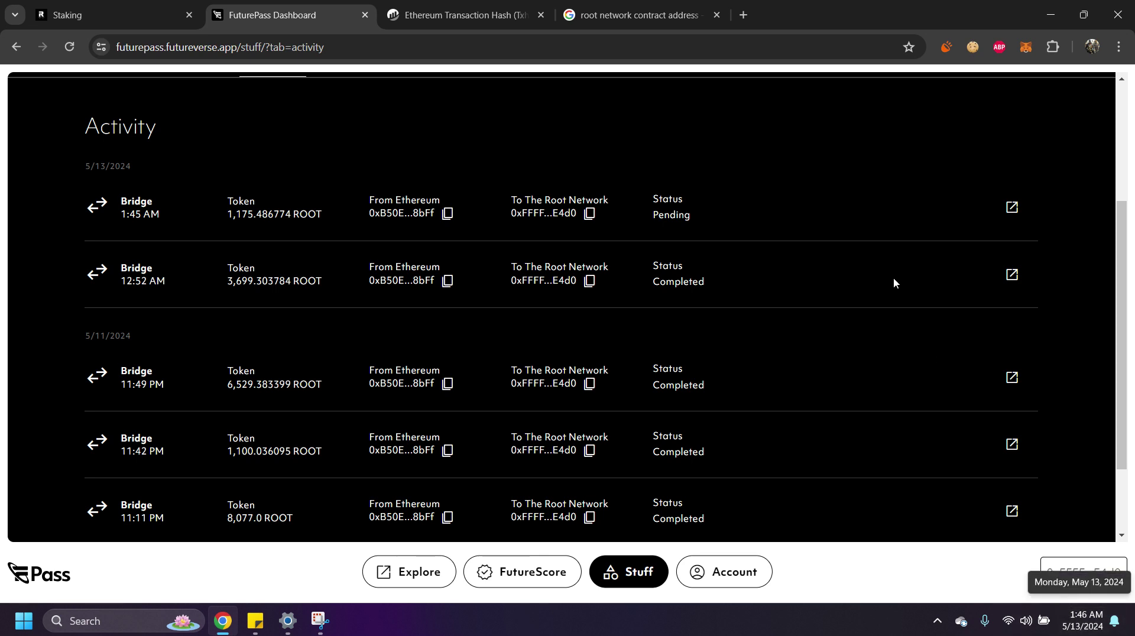
Reload the FuturePass activity list to check the bridge status, and review the wallet's token balances.
scroll(1134, 175, "up", 3)
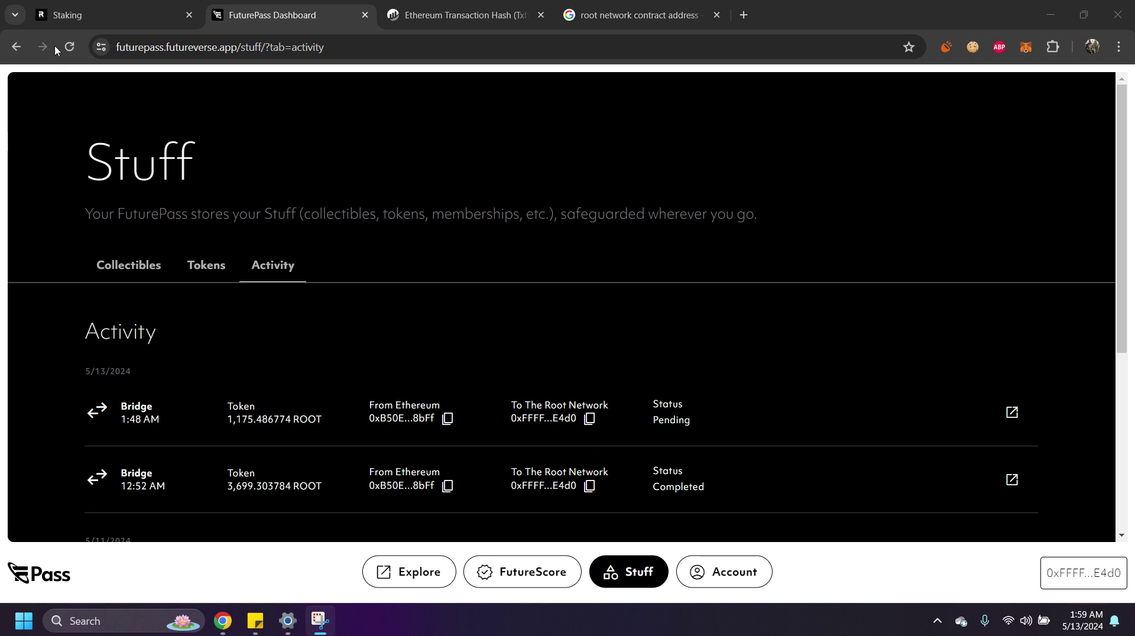
left_click(76, 50)
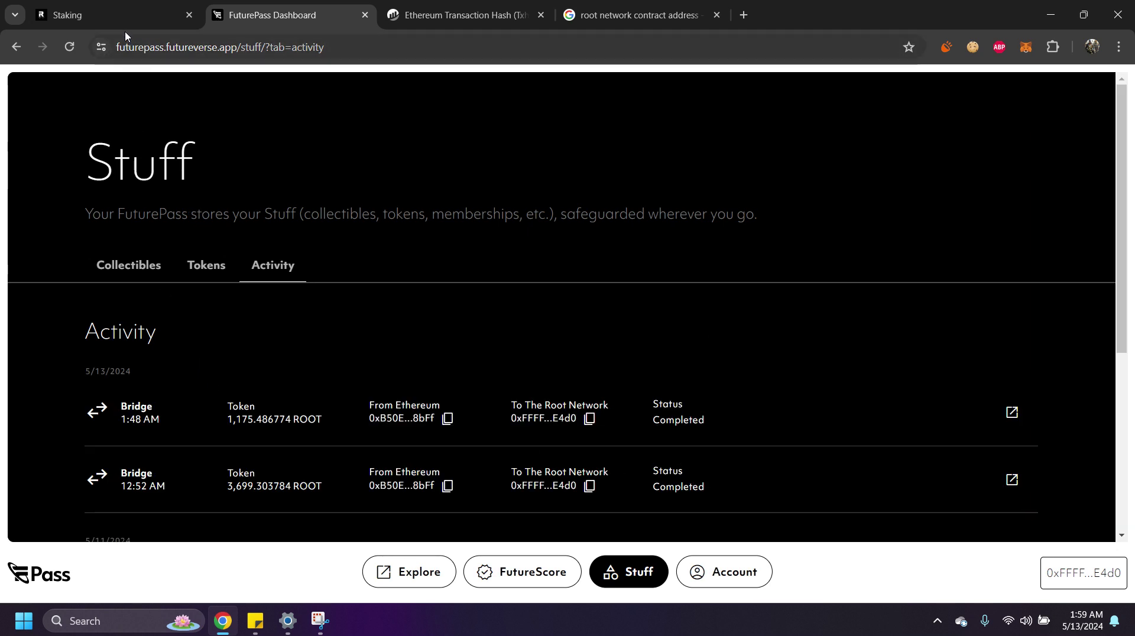
left_click(202, 284)
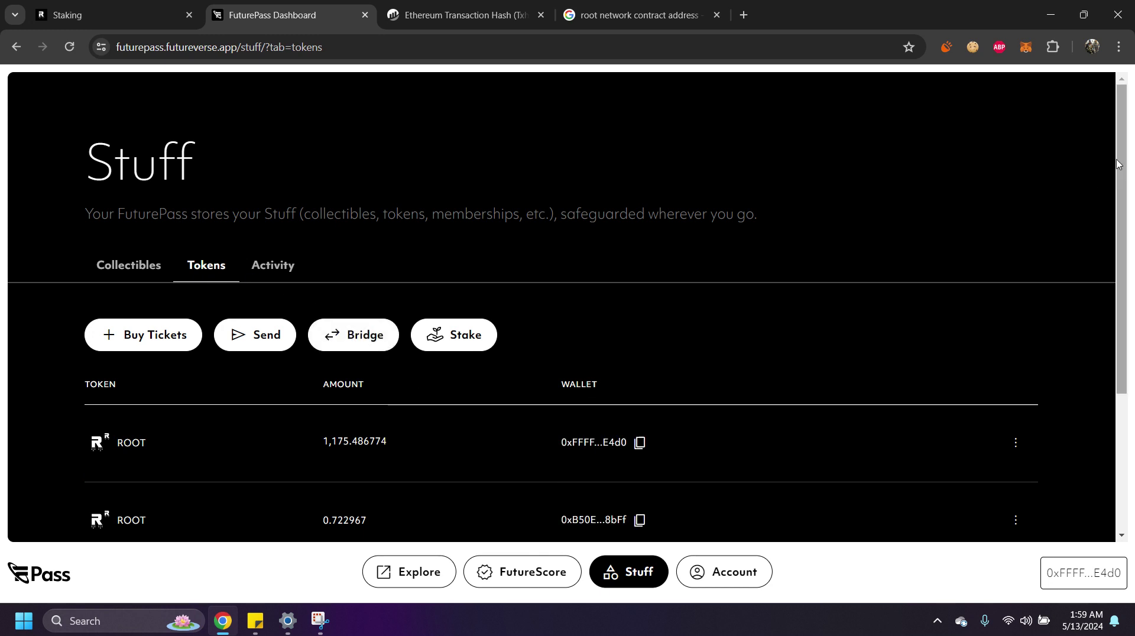
left_click_drag(1119, 172, 1132, 290)
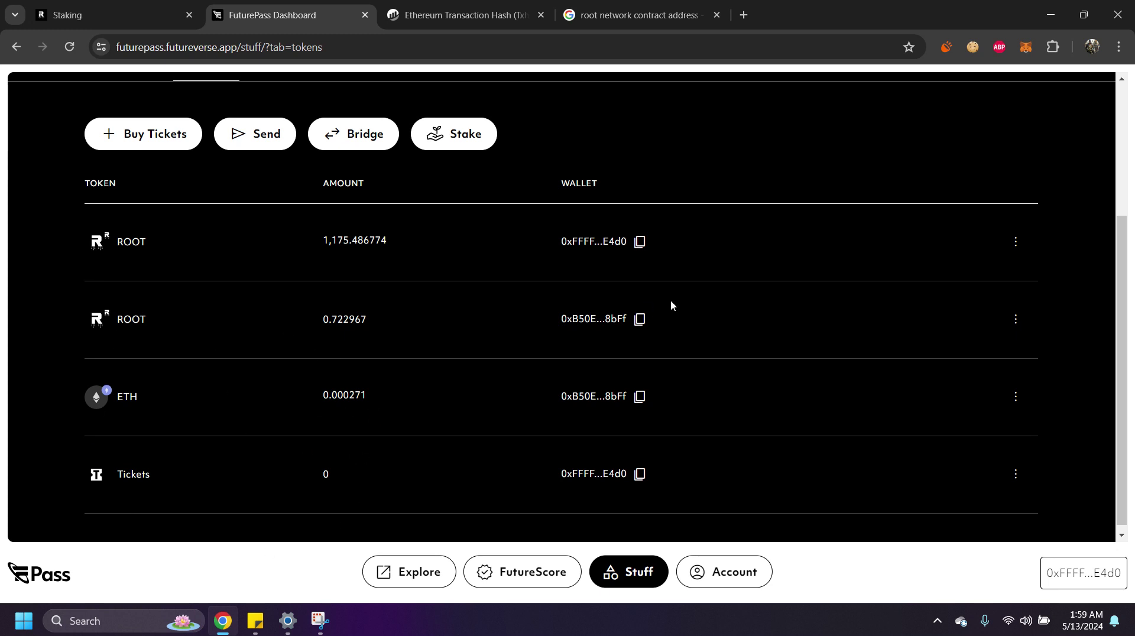
Check the remaining ETH and ROOT balances among the tokens in the MetaMask wallet.
left_click(1026, 47)
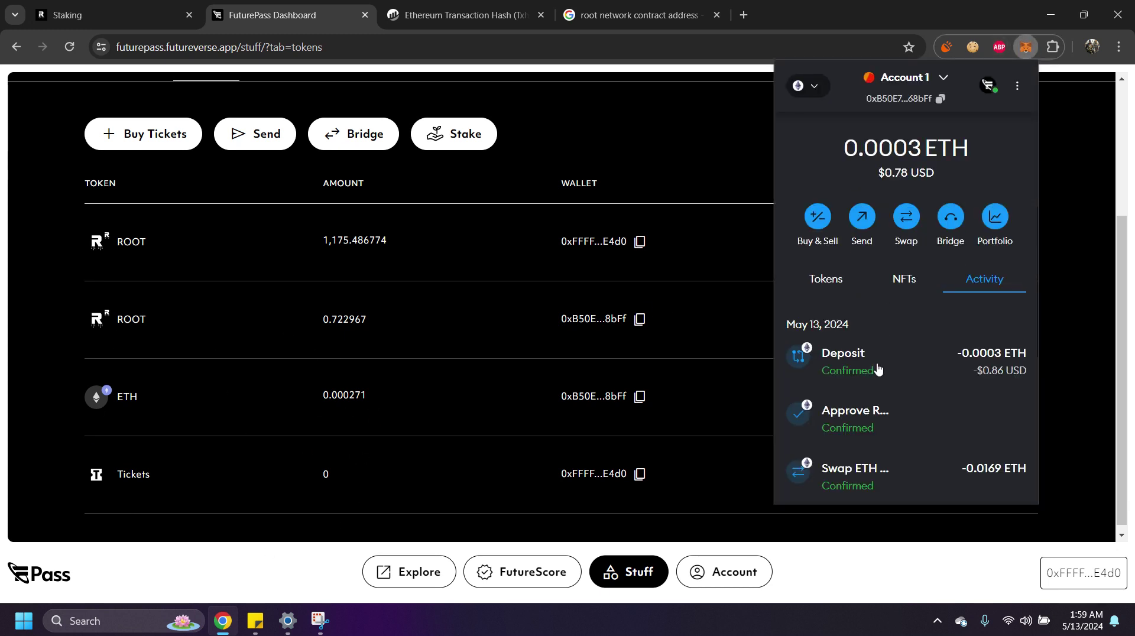
left_click(835, 286)
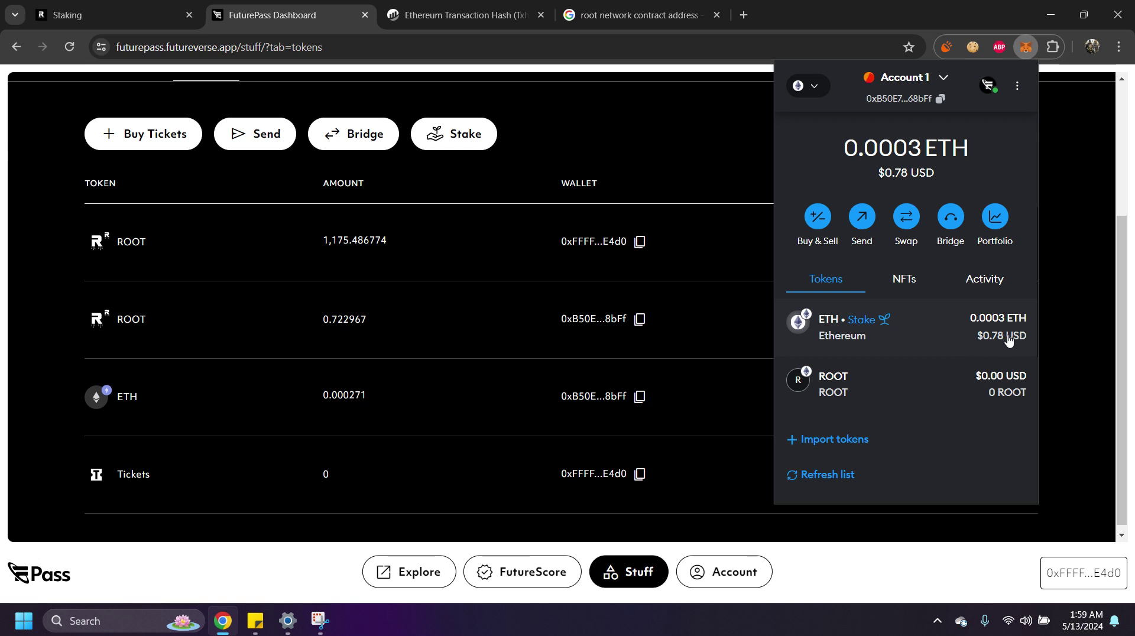
left_click(710, 137)
Switch to the staking dashboard, close the old stake form, reload the page and open a fresh form for staking ROOT.
left_click(111, 16)
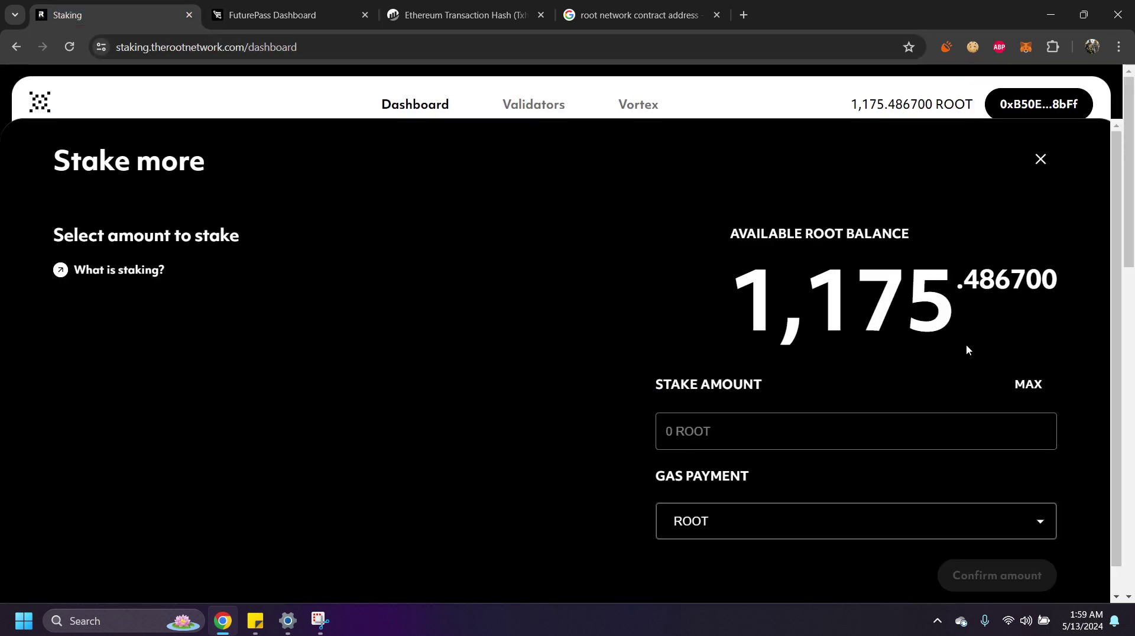
left_click(1040, 159)
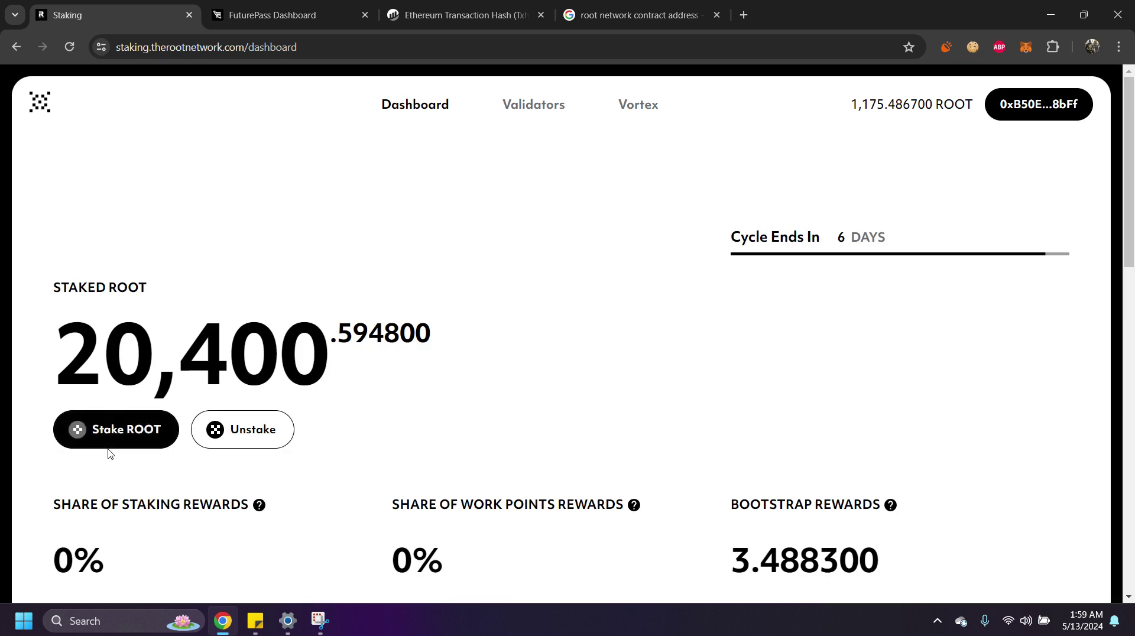
left_click(325, 47)
key("Return")
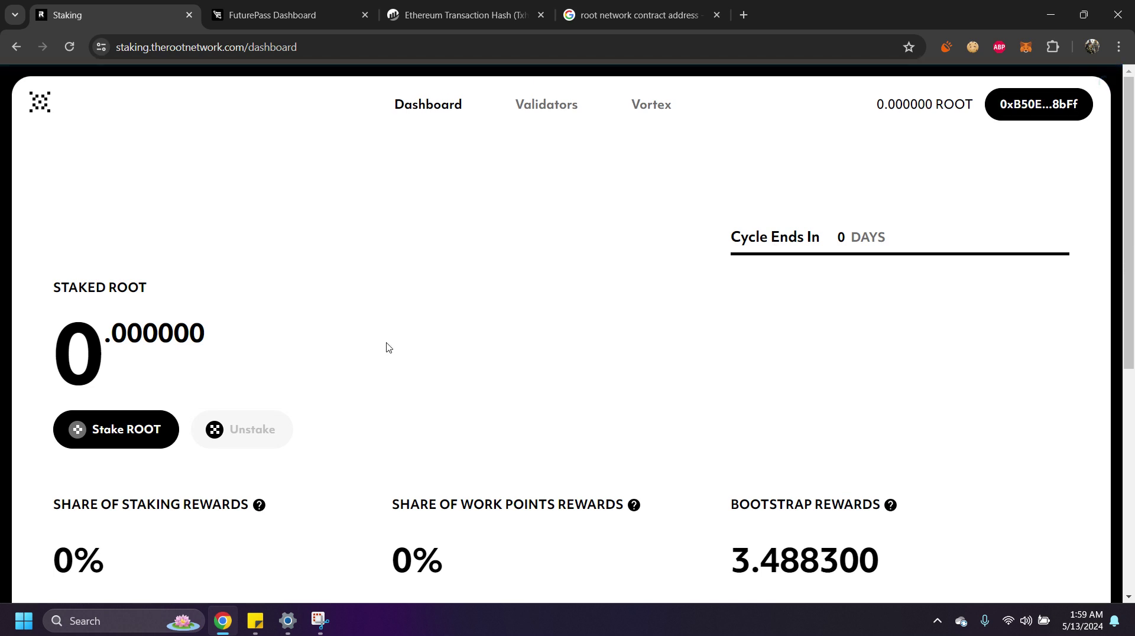
left_click(139, 424)
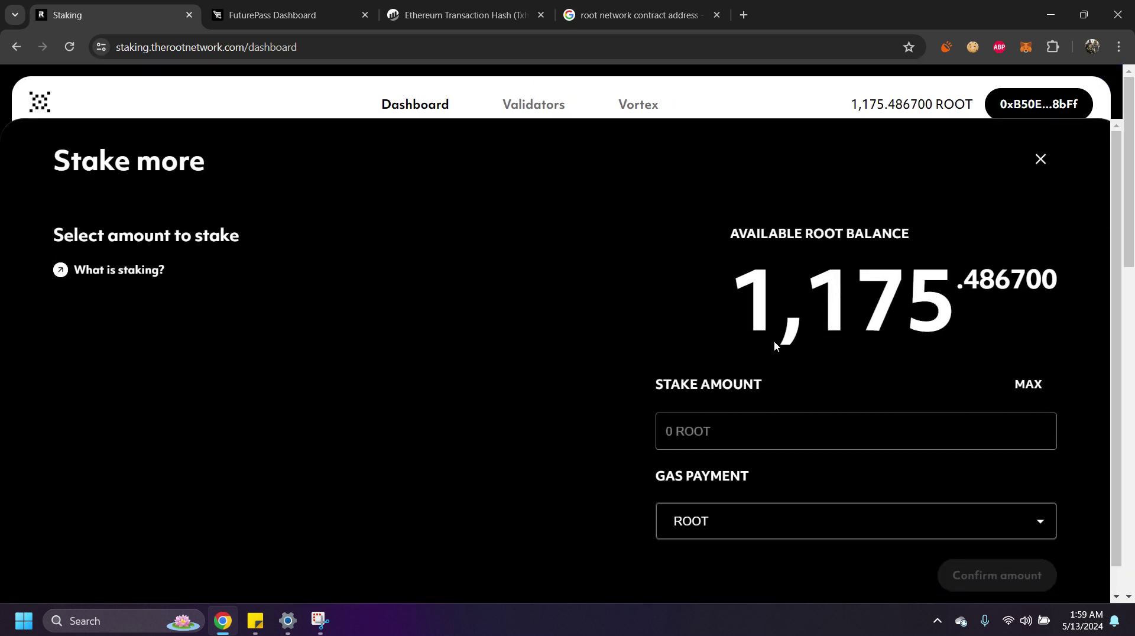
Compare the available ROOT balance in the stake form with the token balances in MetaMask.
left_click_drag(719, 283, 1058, 273)
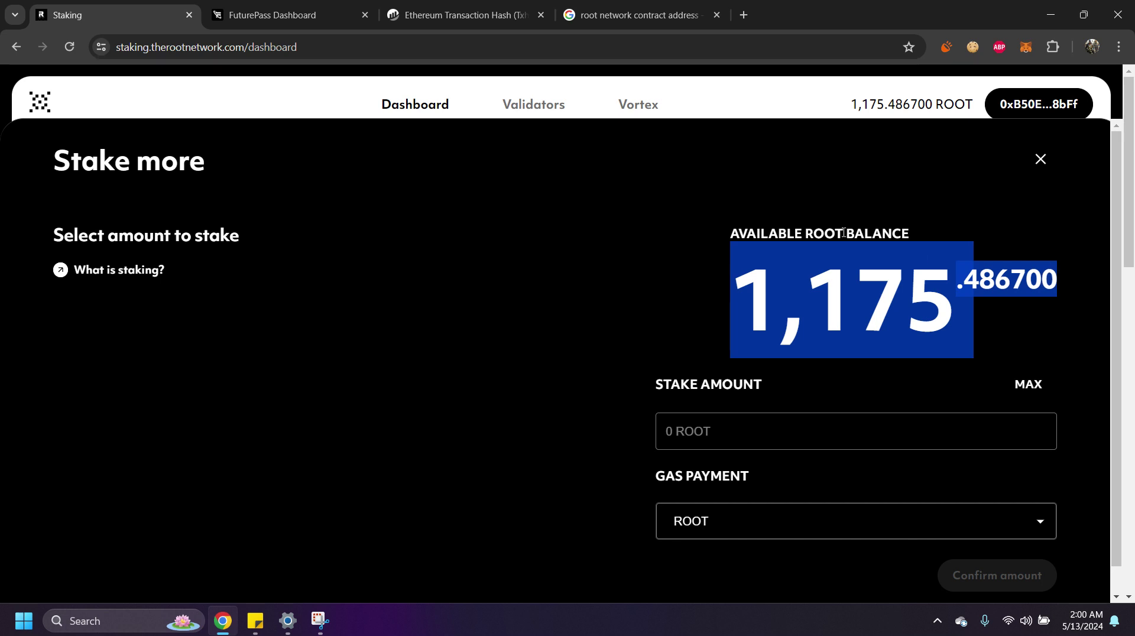
left_click(598, 266)
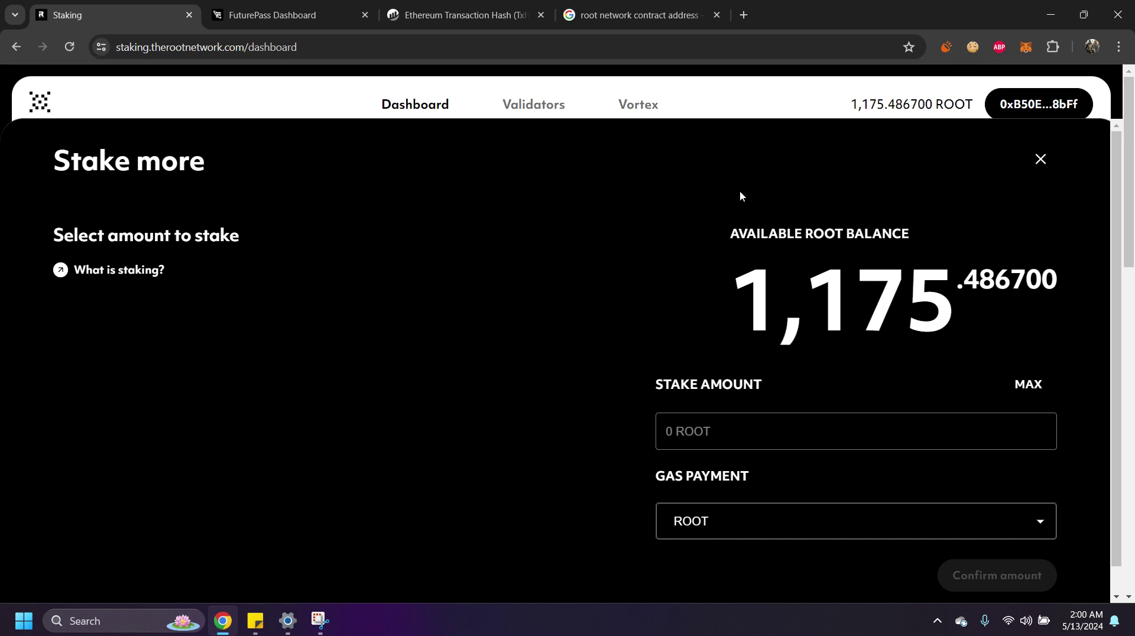
left_click(1025, 46)
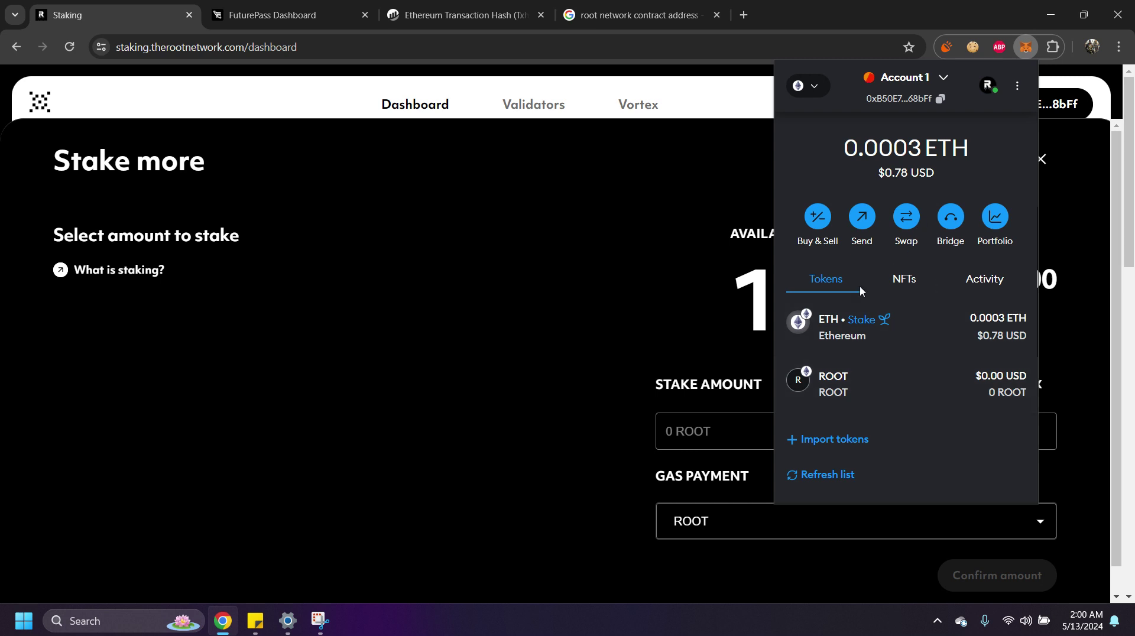
left_click(644, 290)
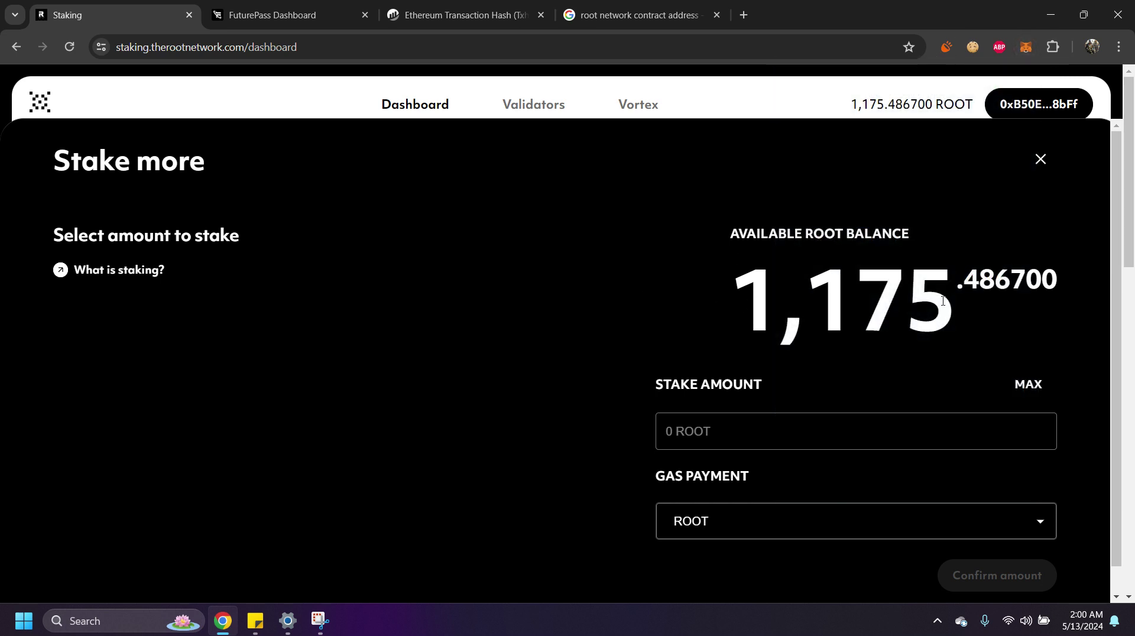
Stake the maximum amount of 1175.4867 ROOT with ROOT as the gas payment, and approve the transaction in MetaMask.
left_click(1028, 385)
left_click(752, 521)
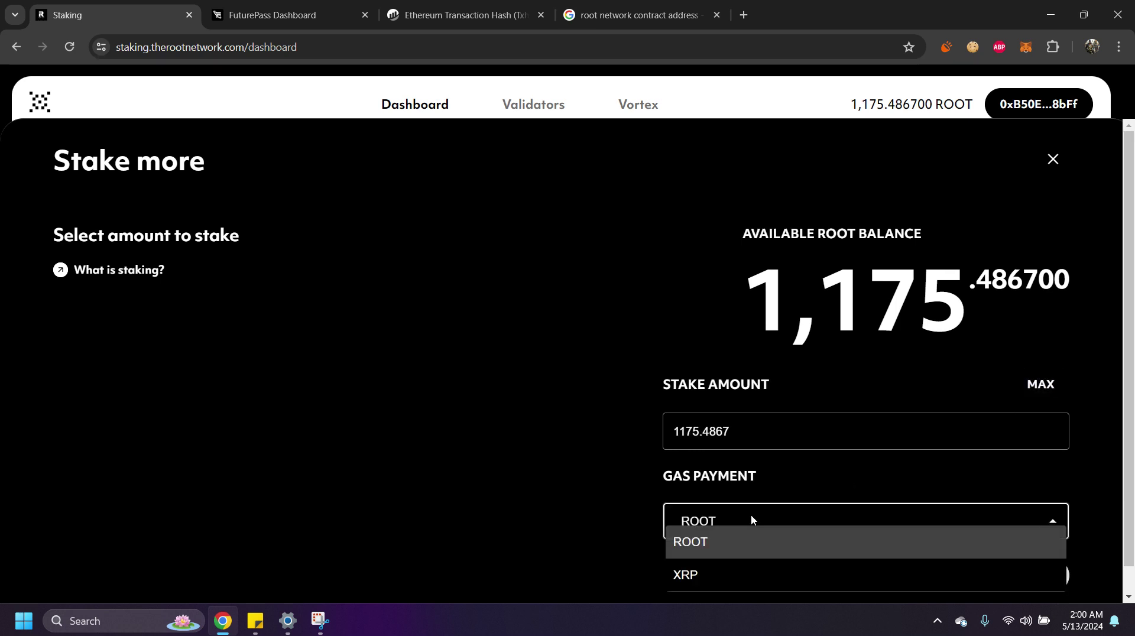
left_click(712, 544)
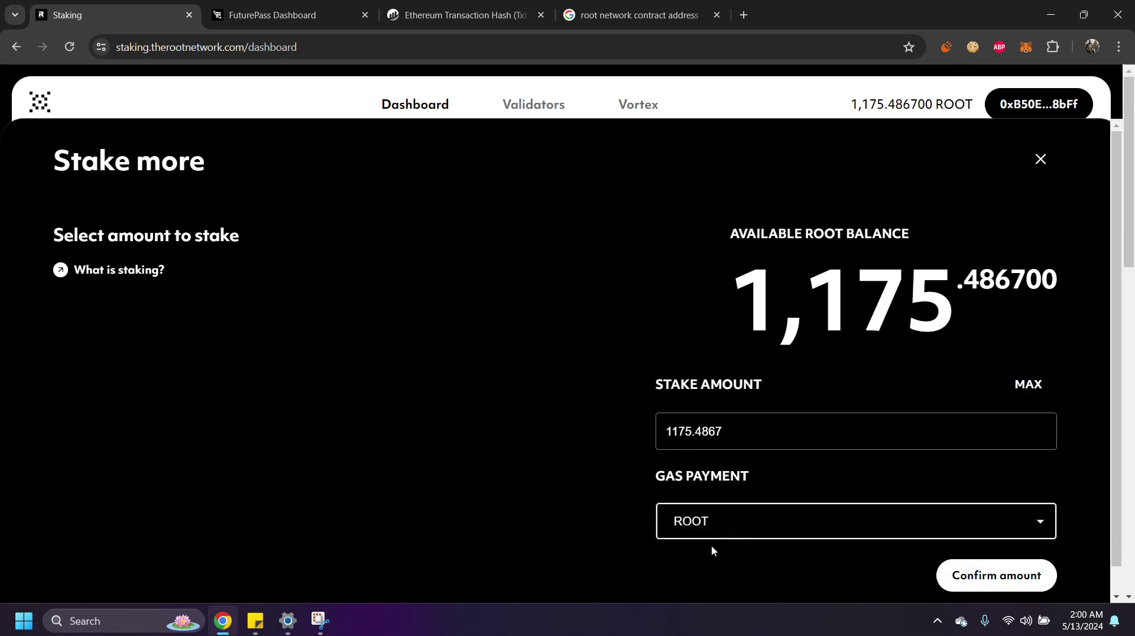
left_click(986, 579)
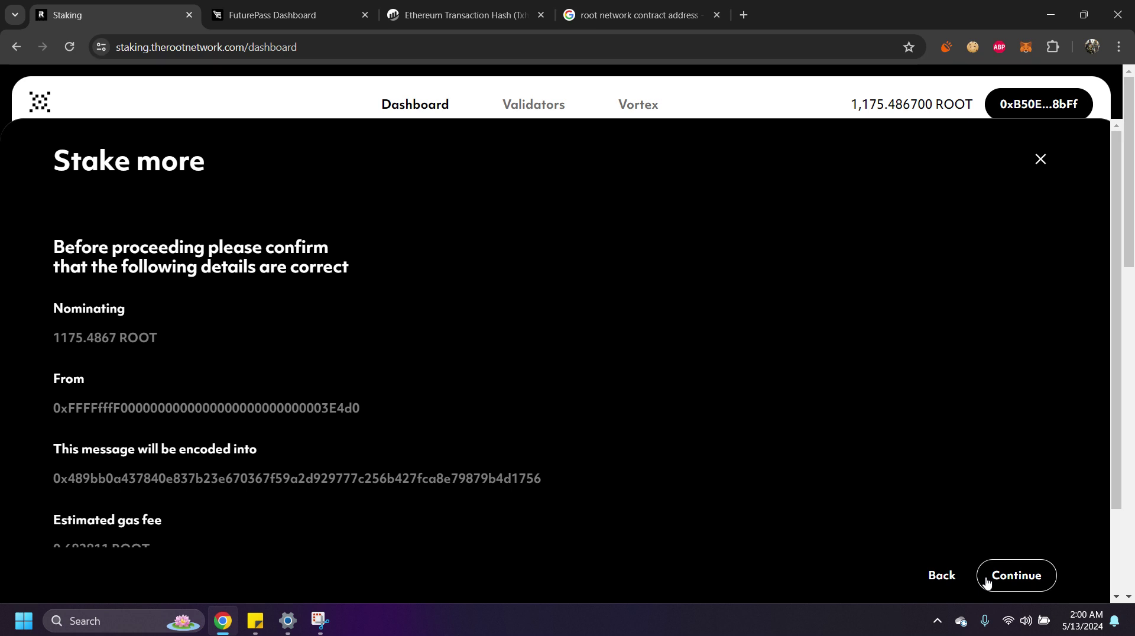
left_click(986, 582)
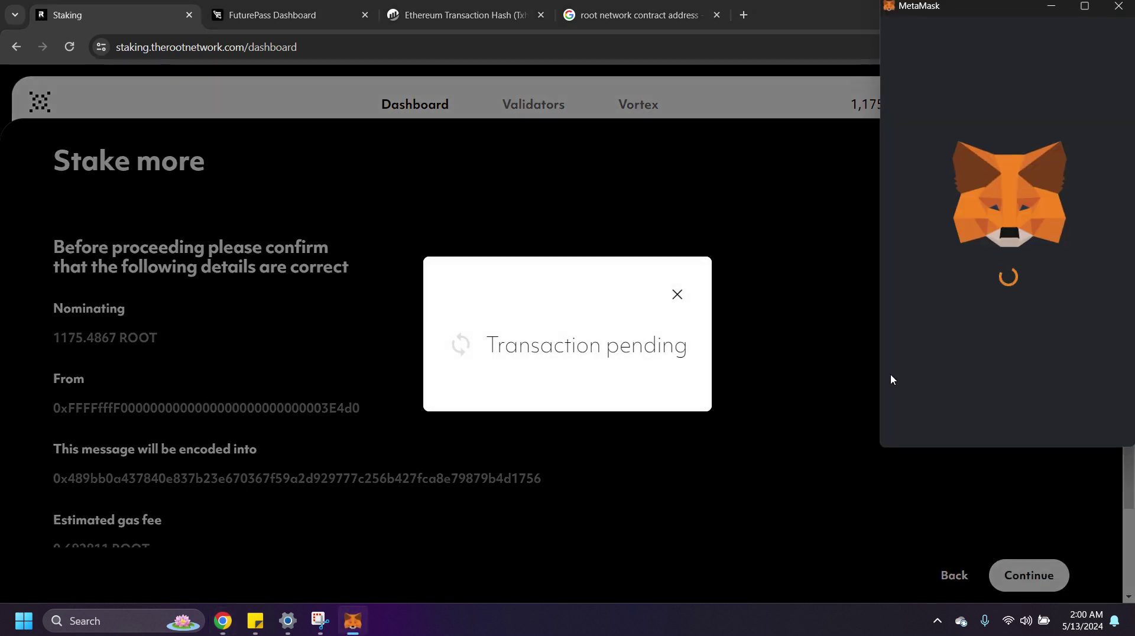
left_click(1067, 417)
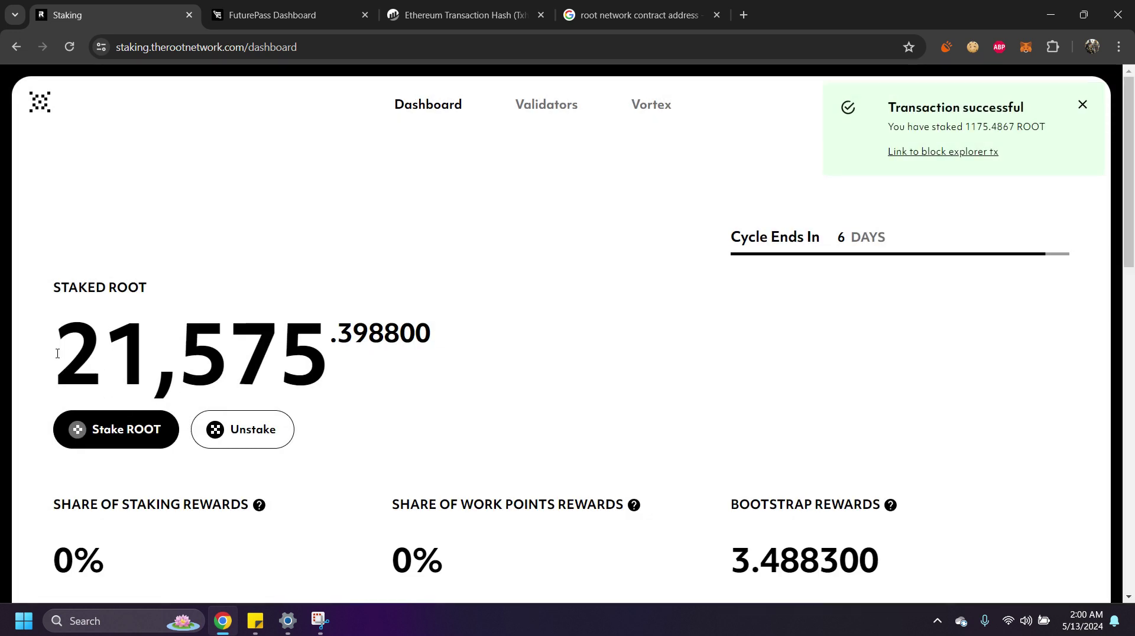
Check the staked ROOT total on the staking dashboard and the remaining token balances in FuturePass, ending on the staking dashboard.
left_click_drag(57, 353, 433, 359)
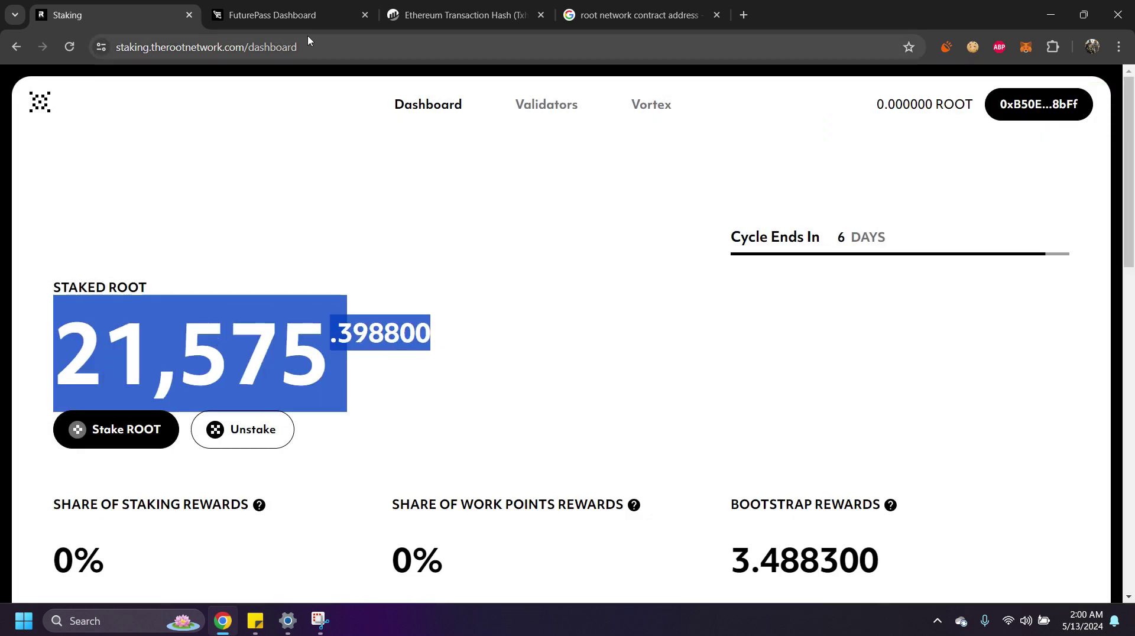
left_click(317, 11)
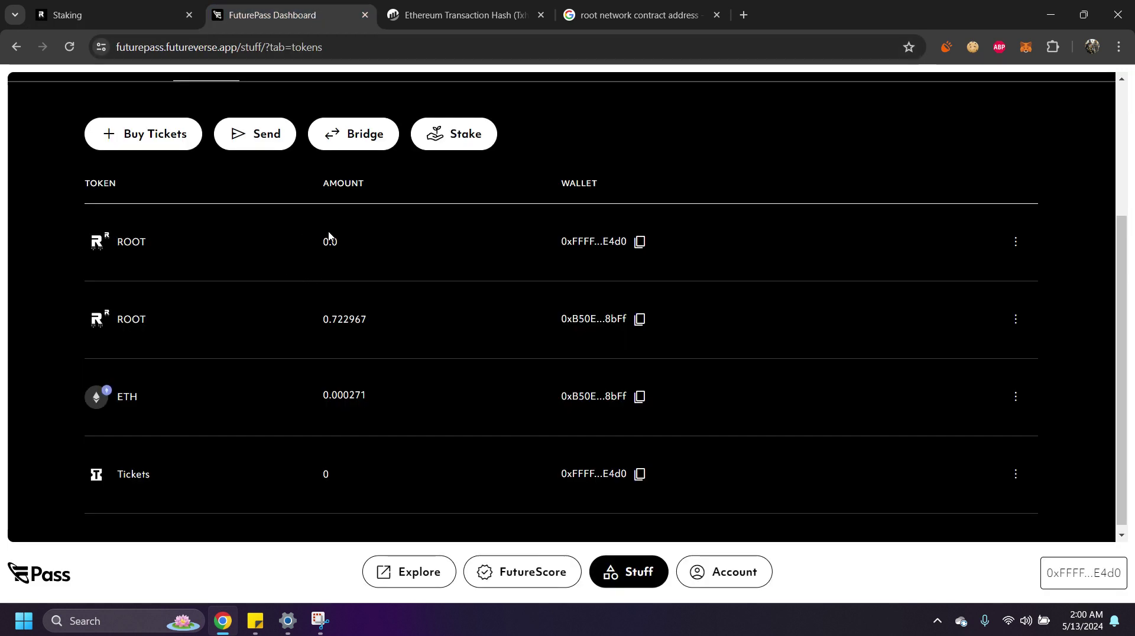
left_click_drag(314, 240, 373, 265)
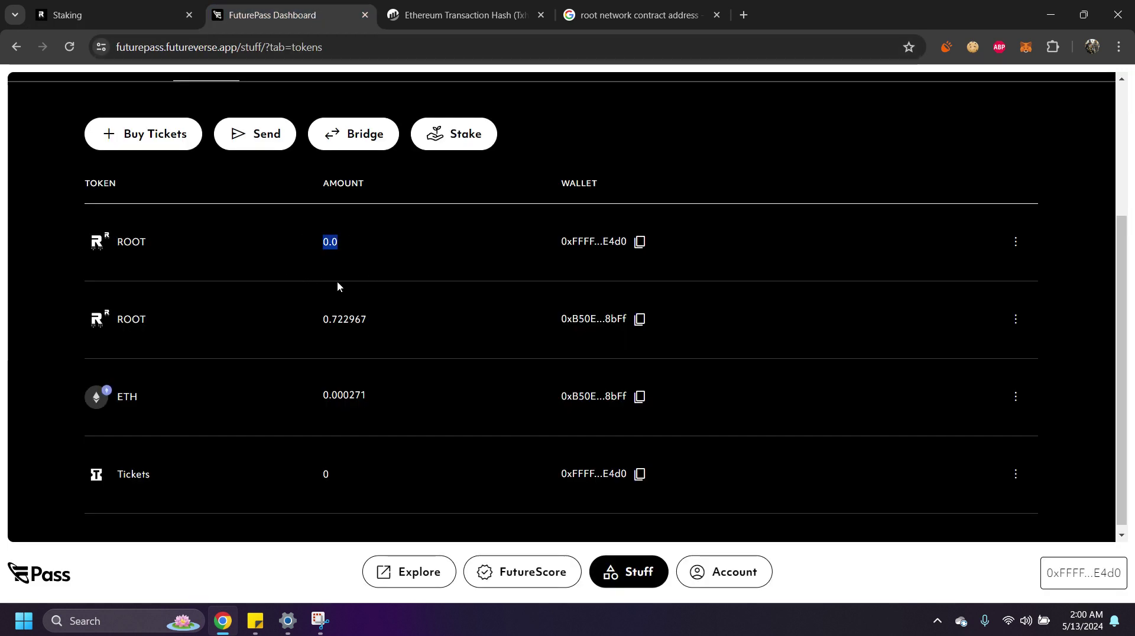
left_click(343, 260)
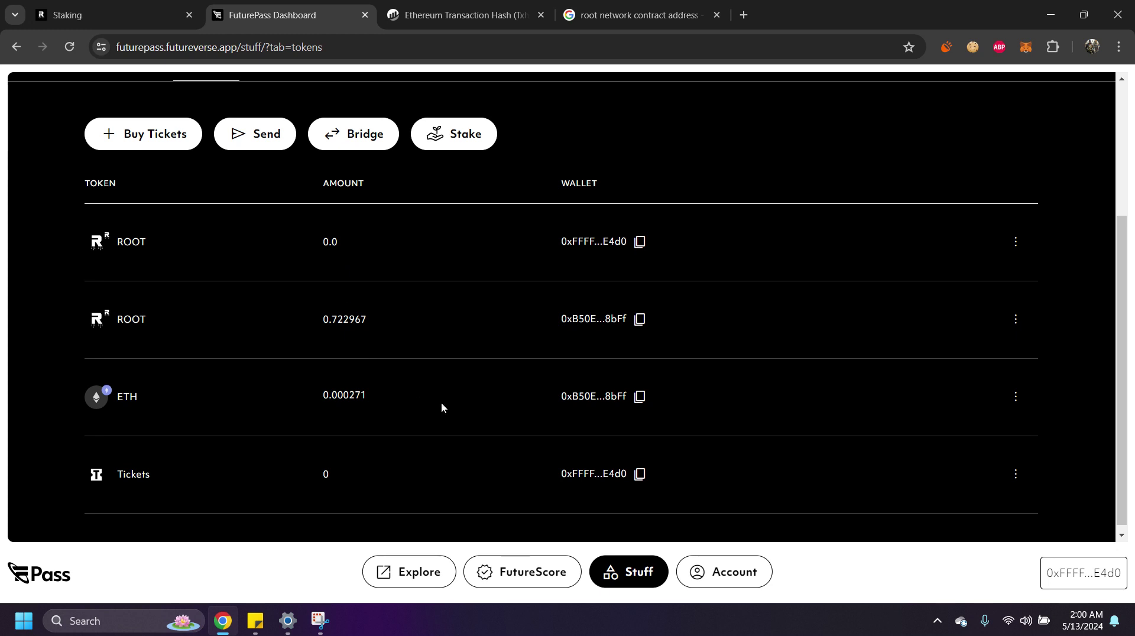
left_click_drag(441, 402, 291, 214)
left_click(291, 213)
left_click(142, 9)
left_click(490, 200)
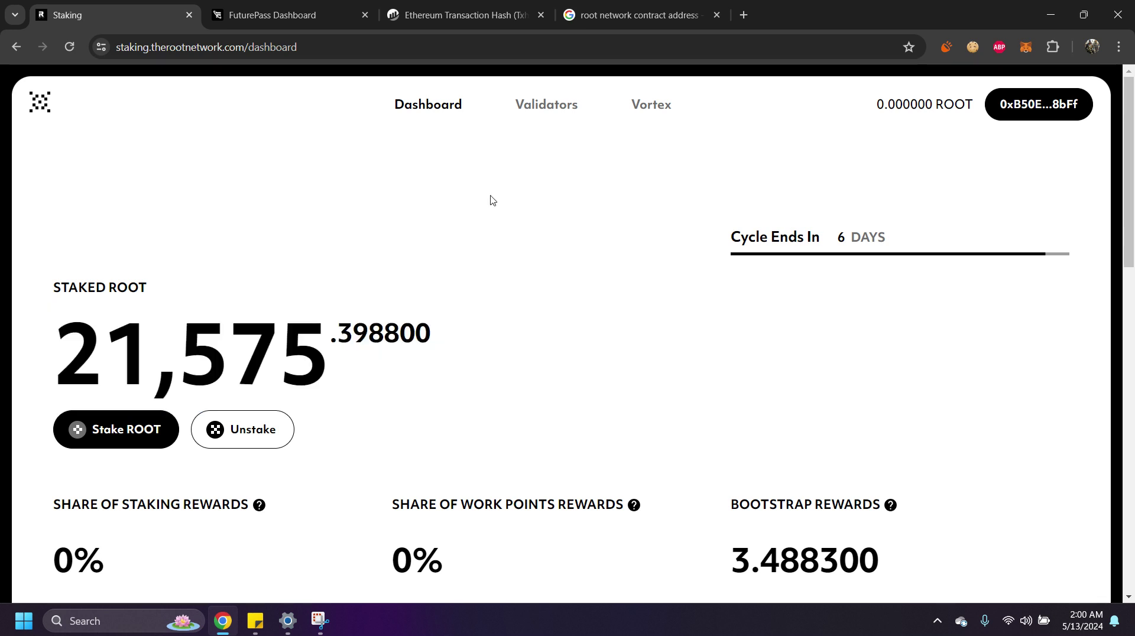